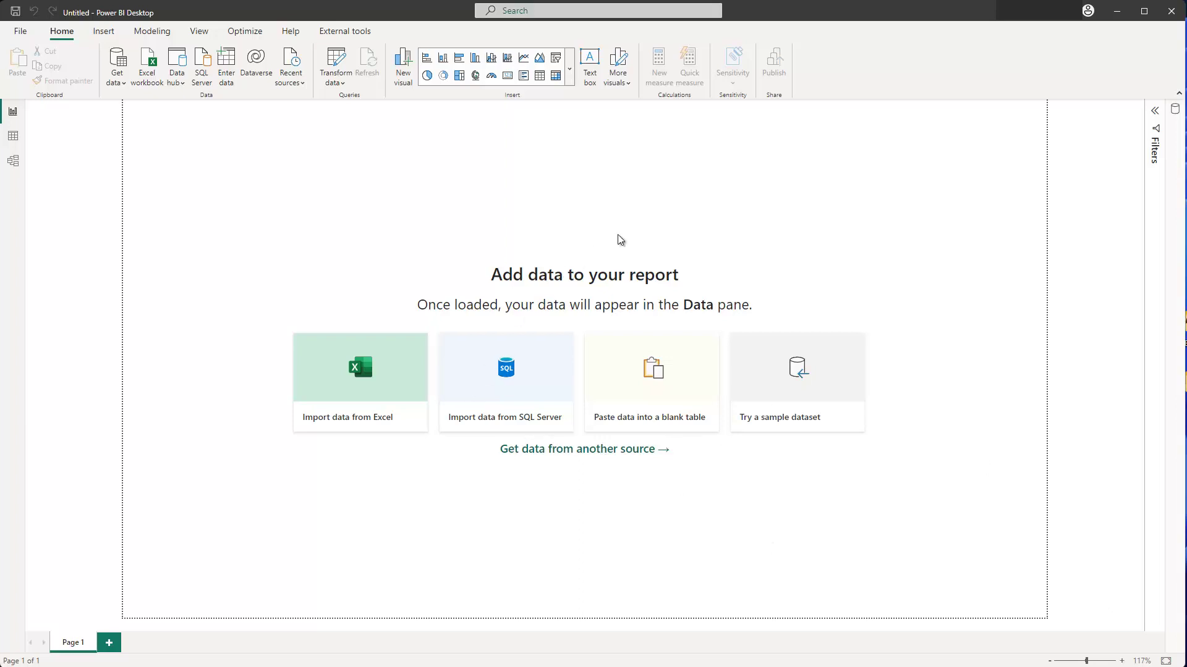
Step: Load the financials table from the Financial Sample dataset through Try a sample dataset
click(795, 374)
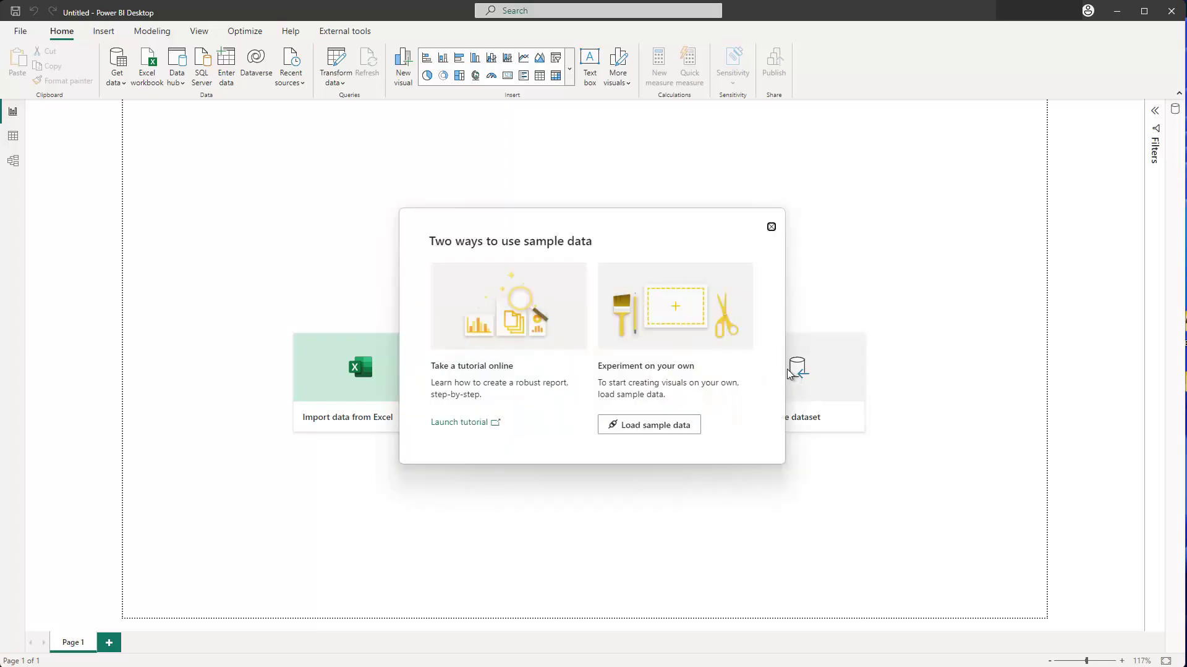
click(649, 427)
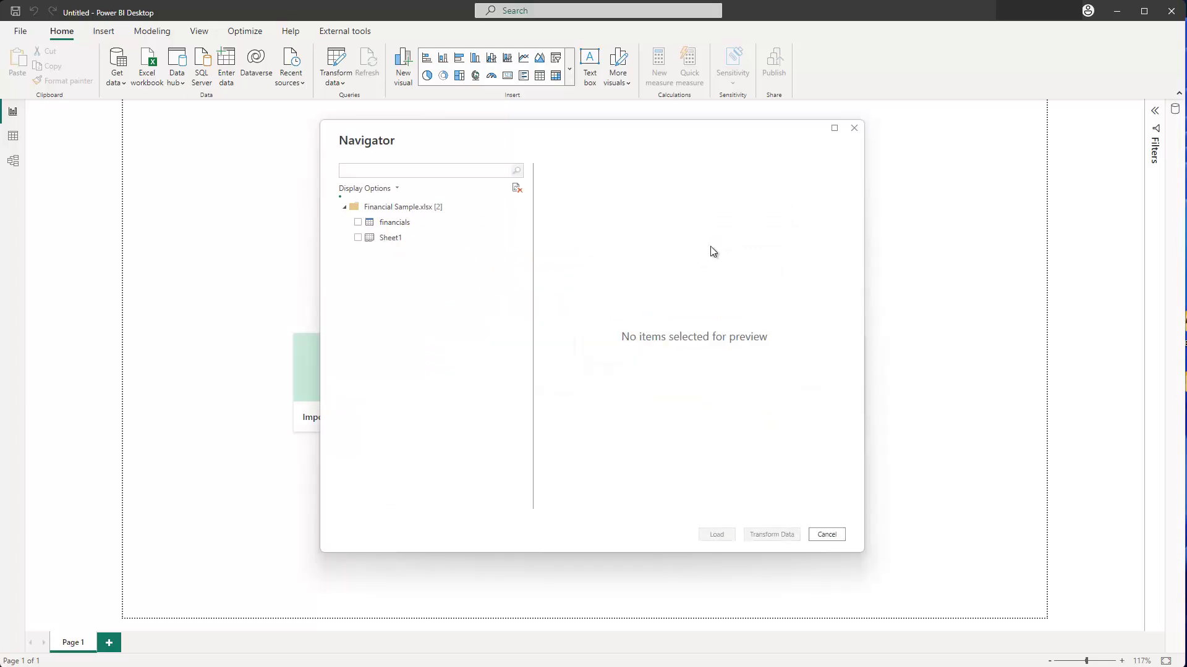
click(357, 222)
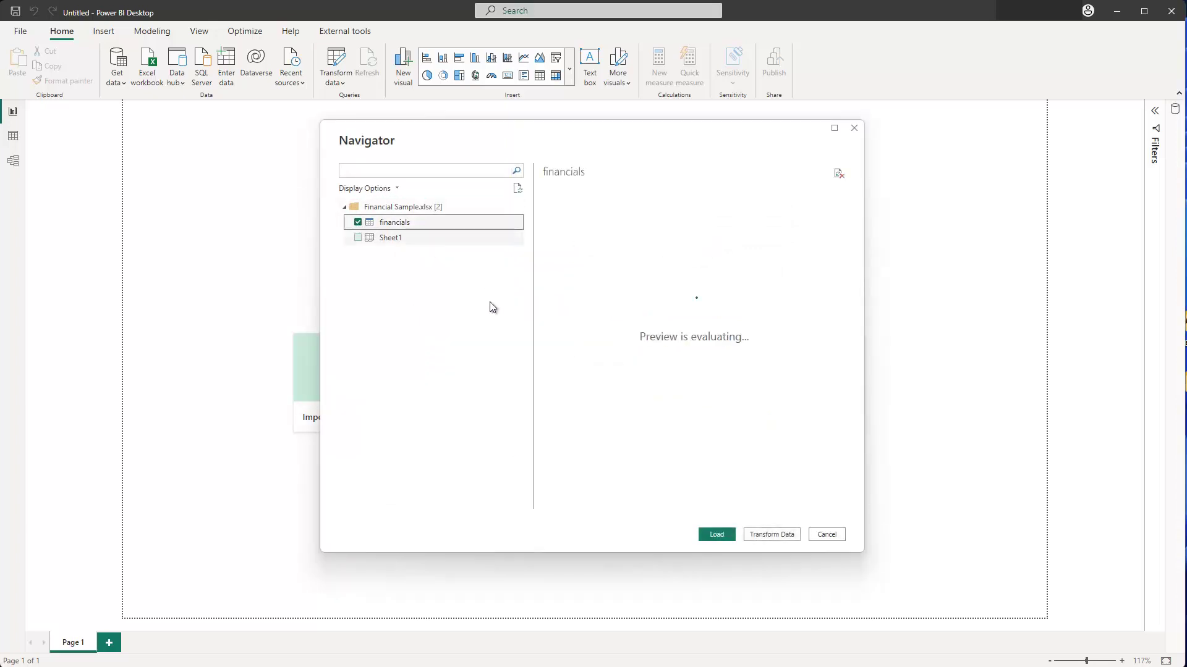
click(715, 535)
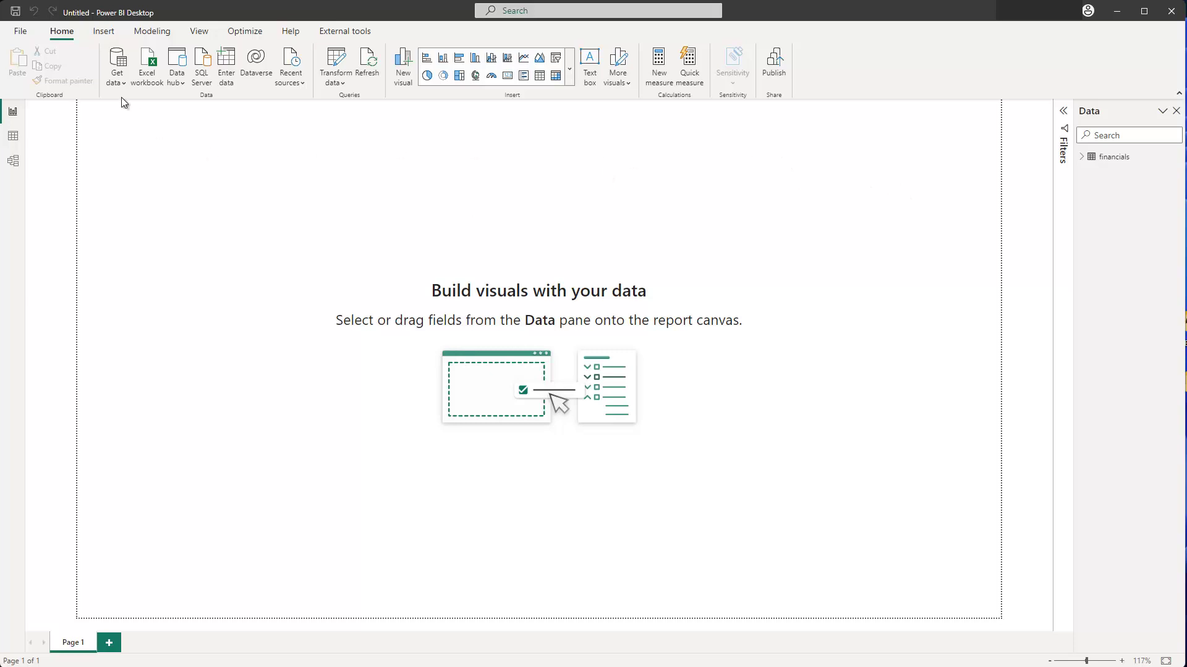
Step: Insert the help.png question-mark picture onto the report page
click(104, 37)
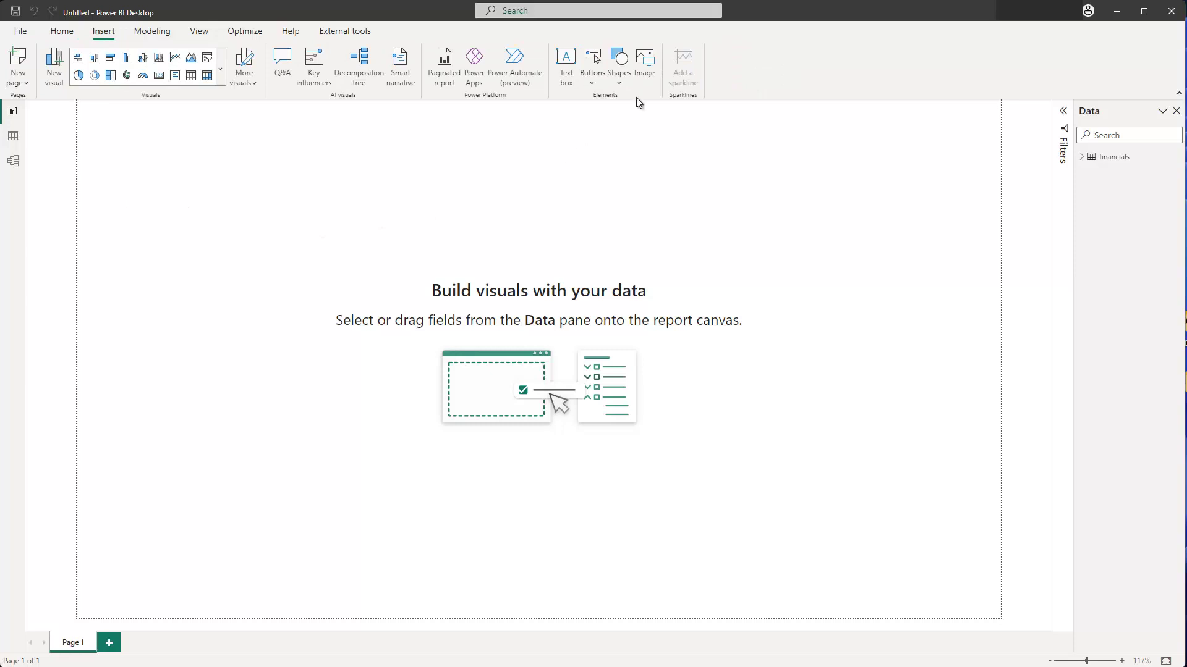
click(646, 74)
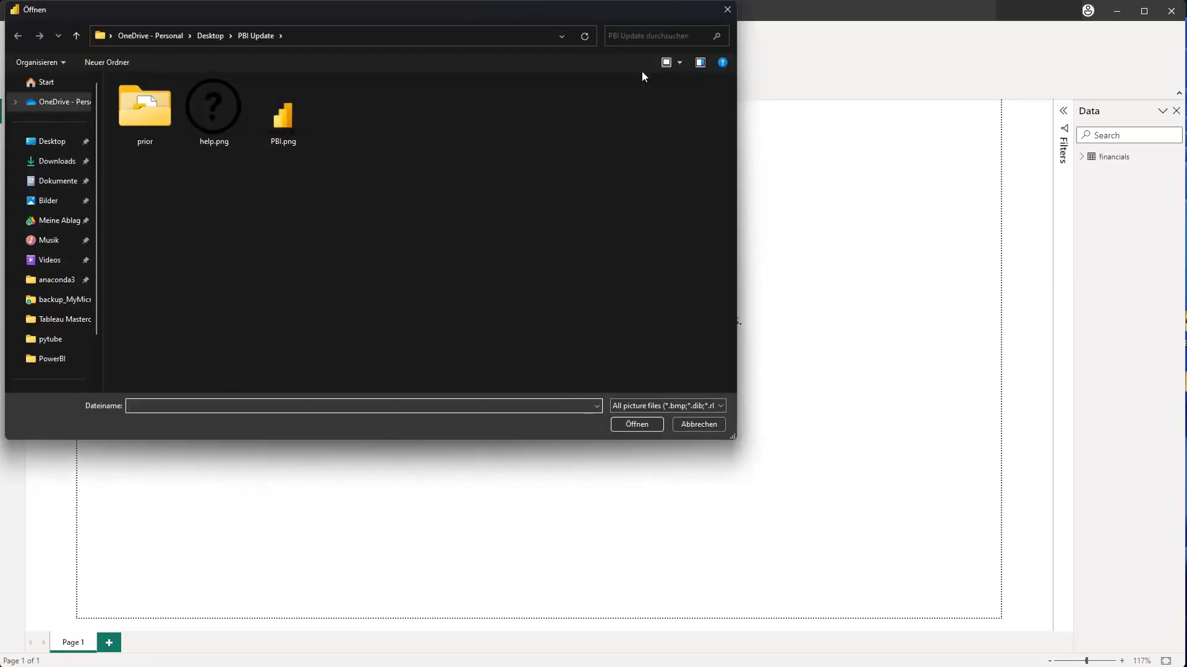
click(219, 127)
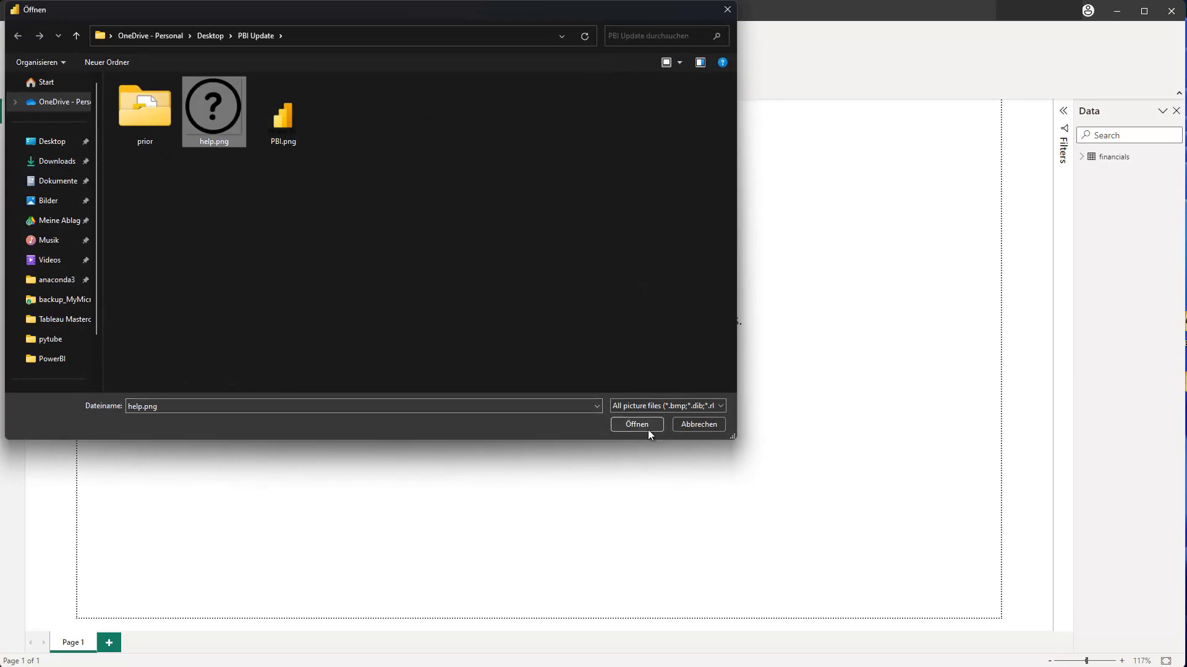
click(634, 423)
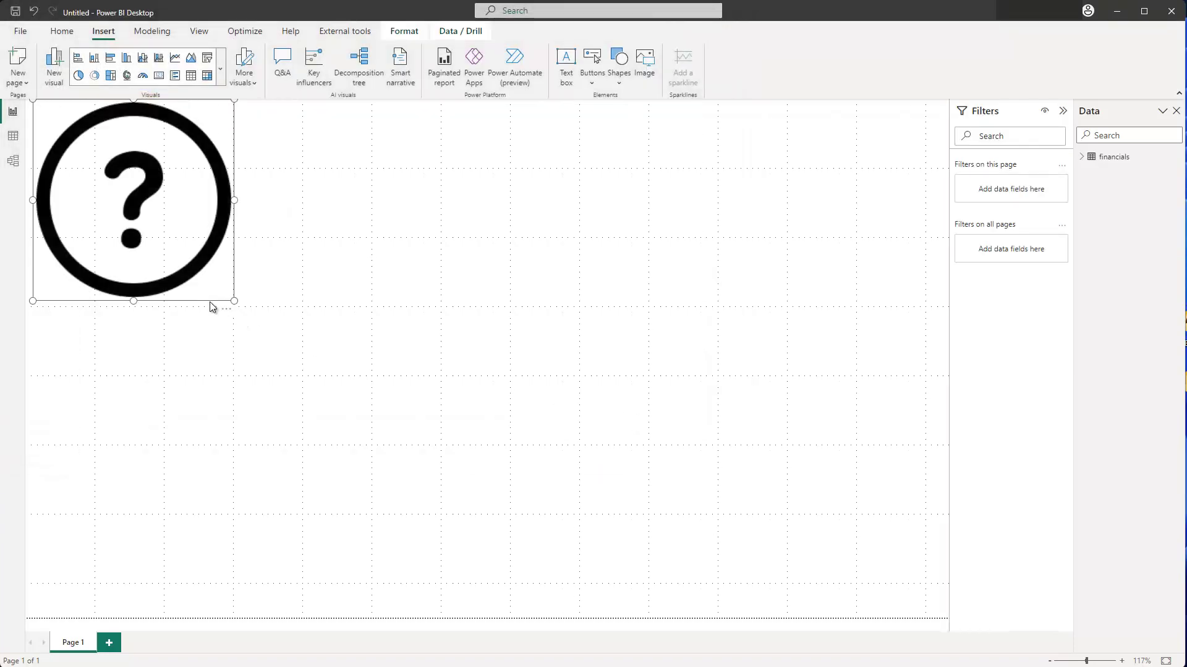
Step: Shrink the question-mark image to a small icon and place it in the top-right corner
drag(233, 299, 149, 216)
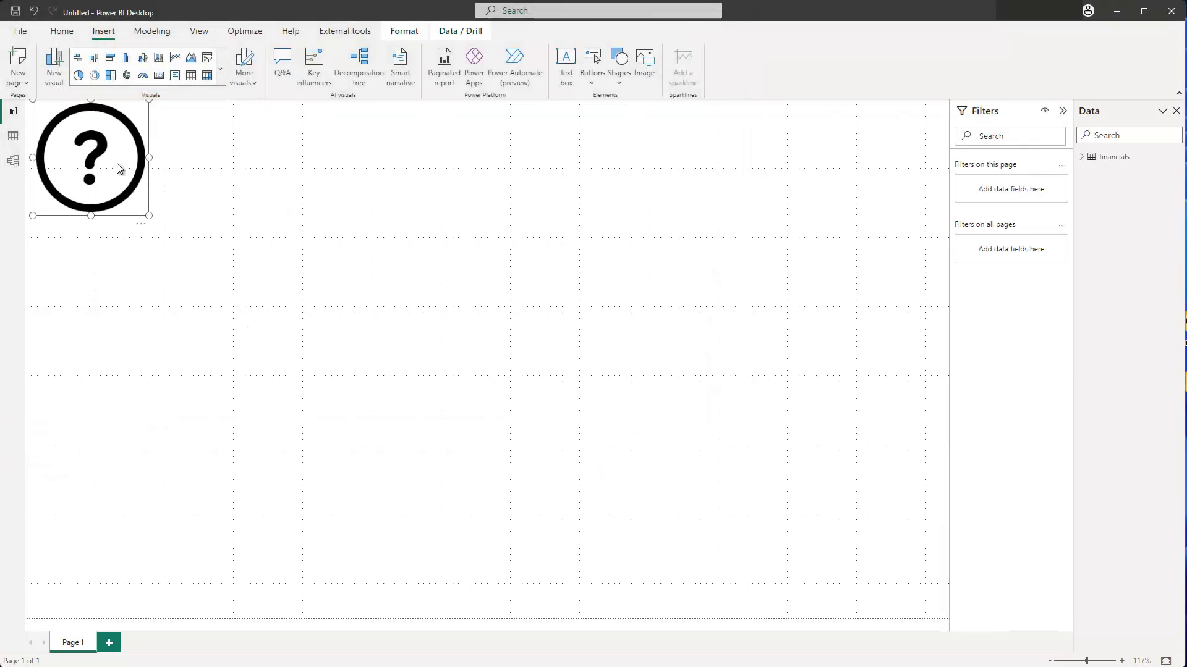
drag(120, 168, 771, 259)
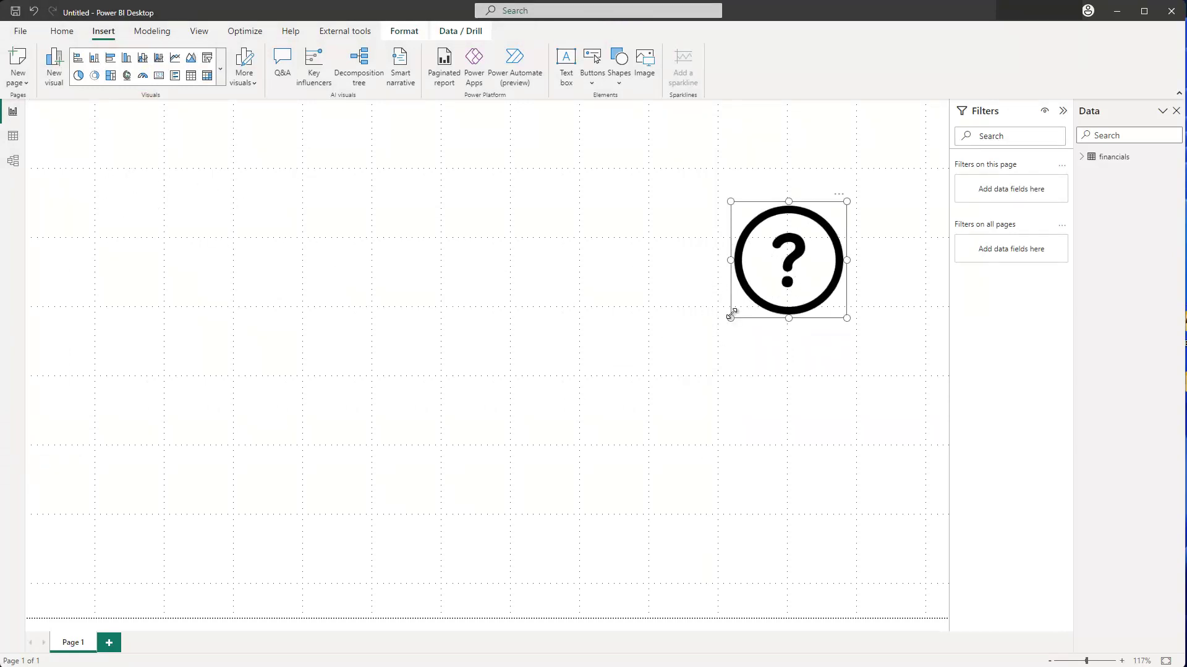
drag(730, 316, 769, 276)
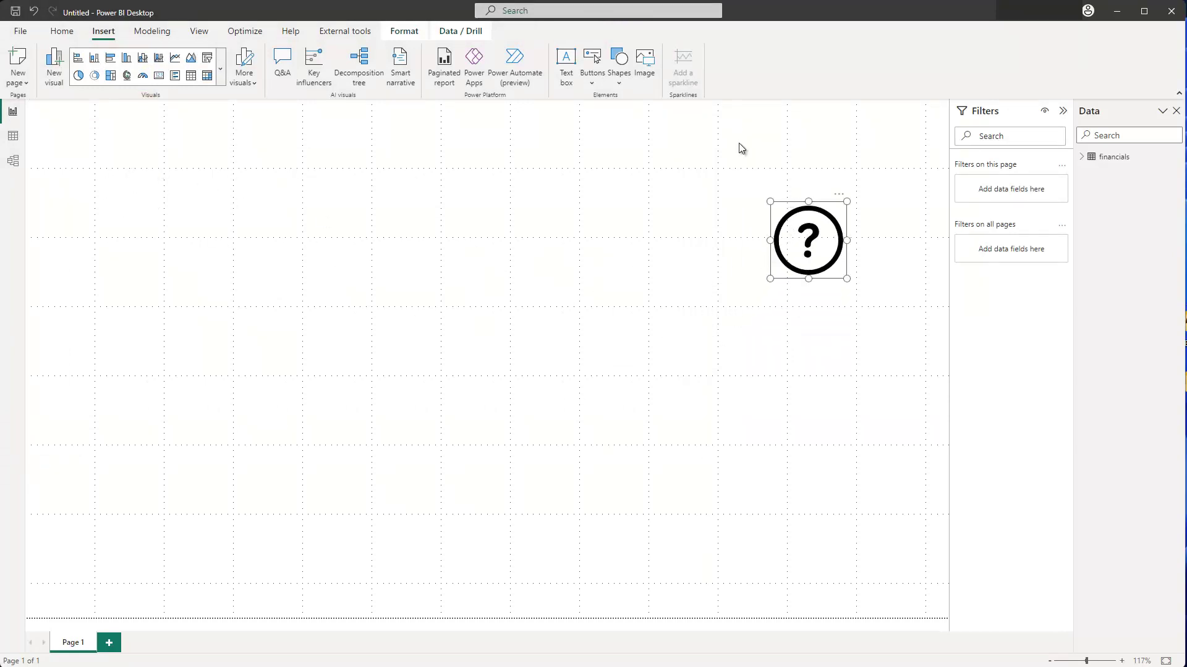
drag(818, 241, 897, 143)
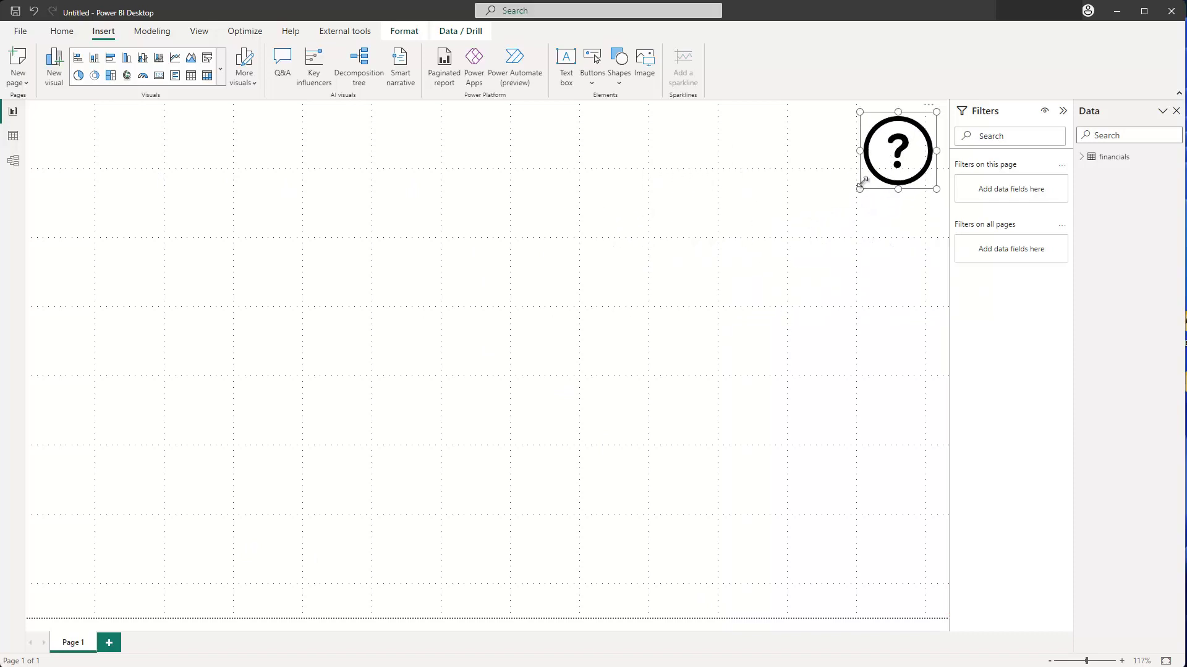
mouse_move(863, 181)
mouse_down()
mouse_move(874, 165)
mouse_move(869, 185)
mouse_up()
drag(905, 144, 828, 221)
click(718, 347)
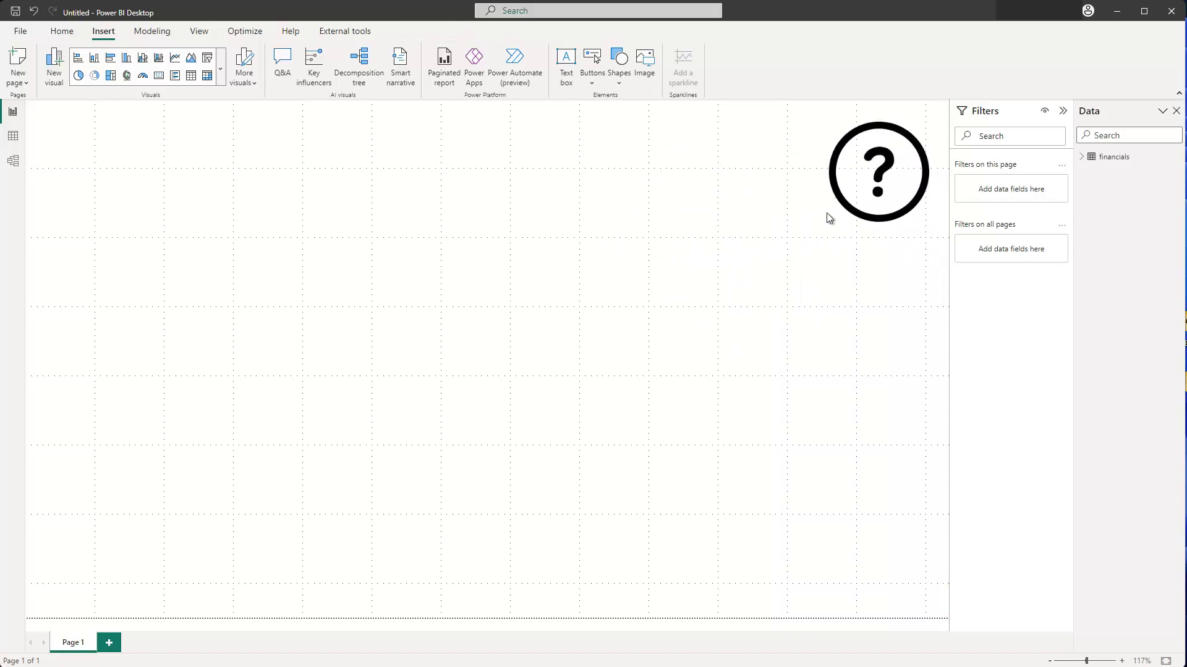
Step: Search 'Tool' in the image's Format pane and switch its Action setting on
click(878, 181)
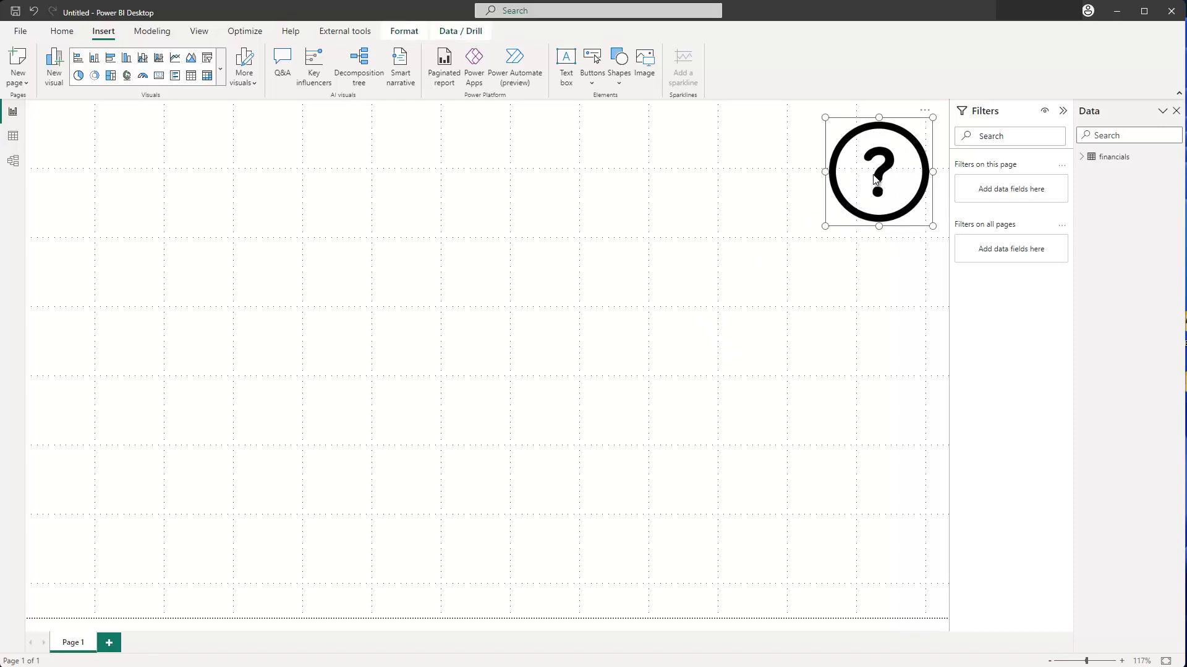
click(206, 38)
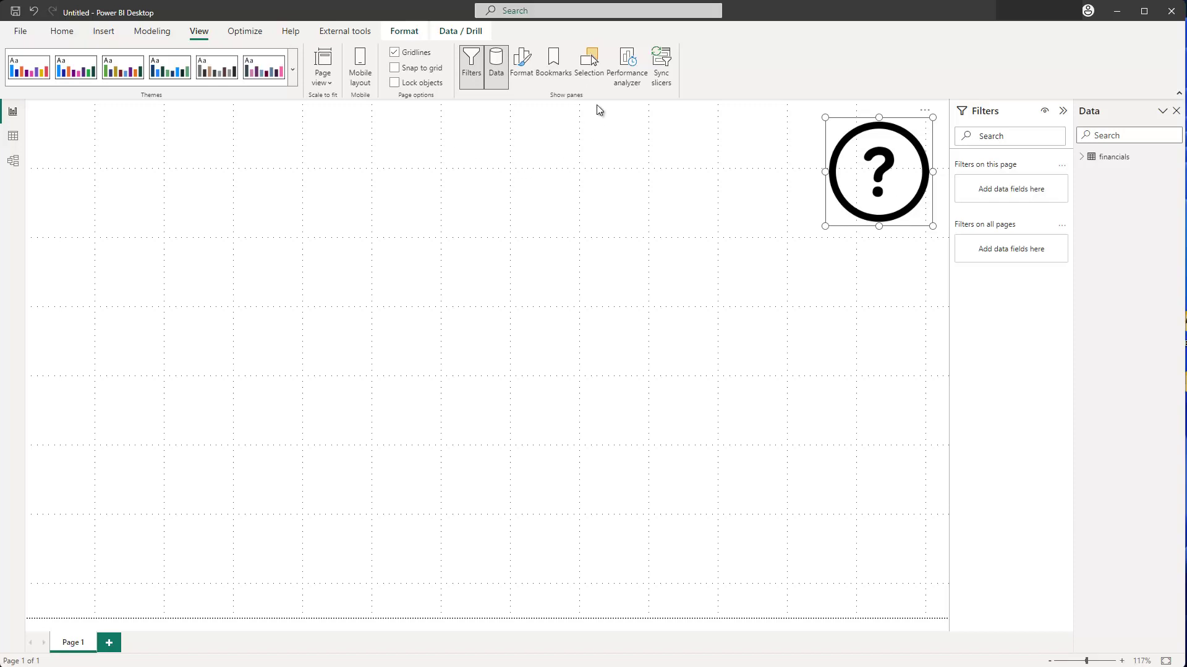
click(522, 72)
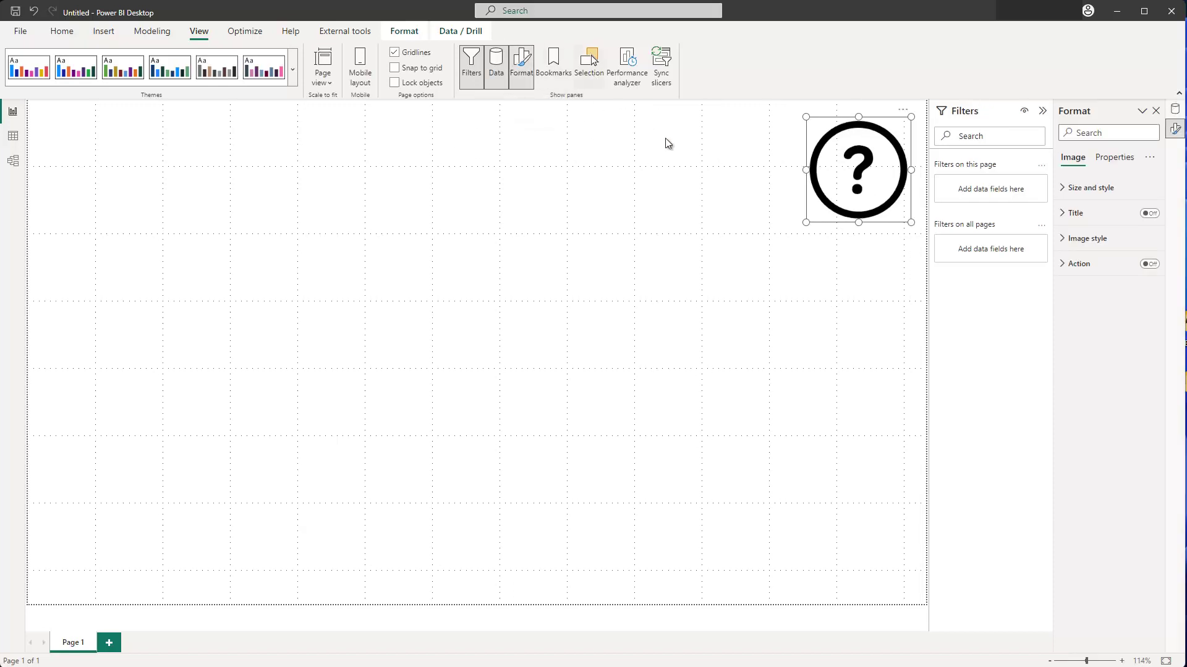
click(1094, 134)
text(Tool)
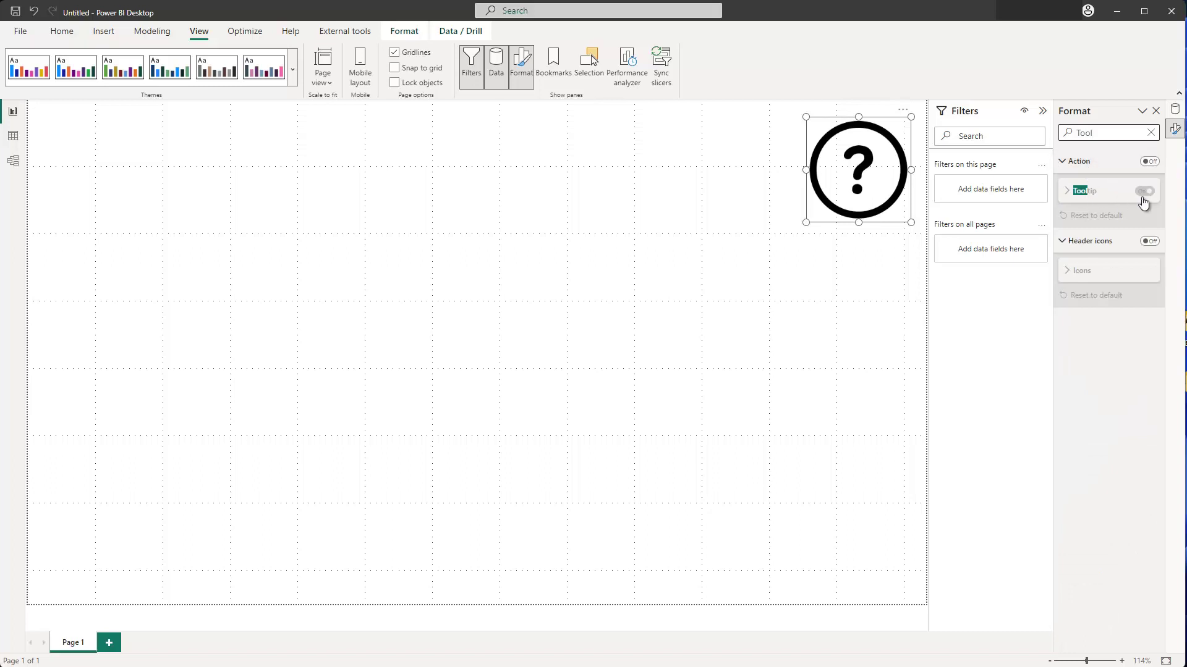
click(1151, 162)
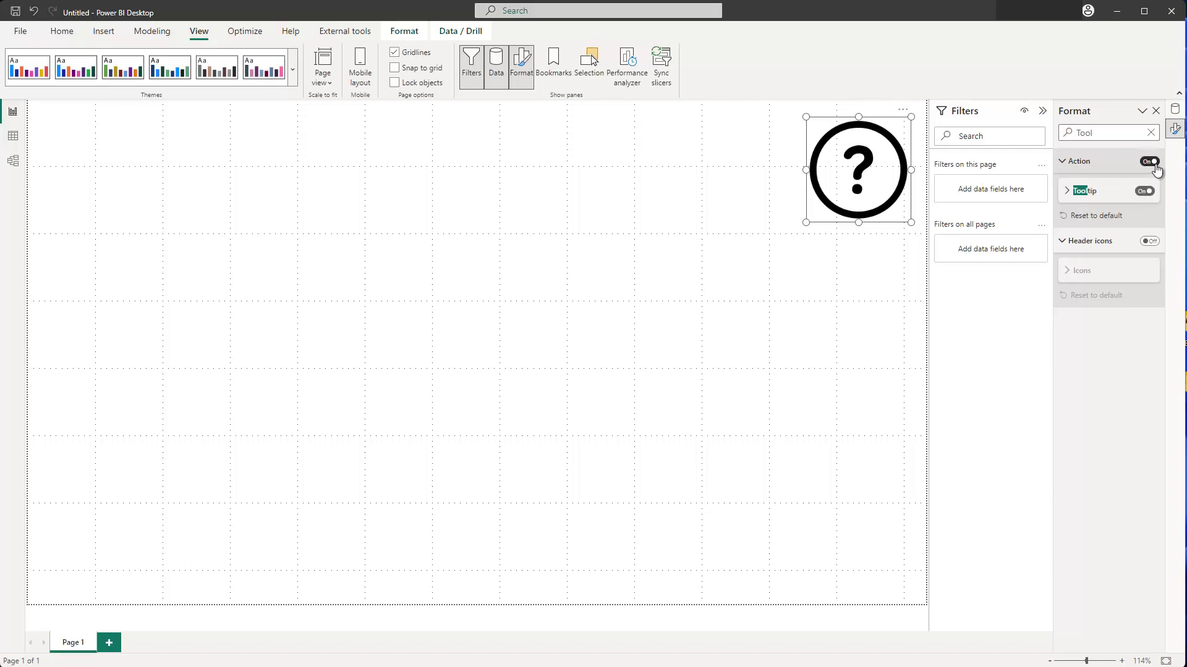
Step: Enter 'Here you find help' as the icon's tooltip text and check it on hover
click(1068, 194)
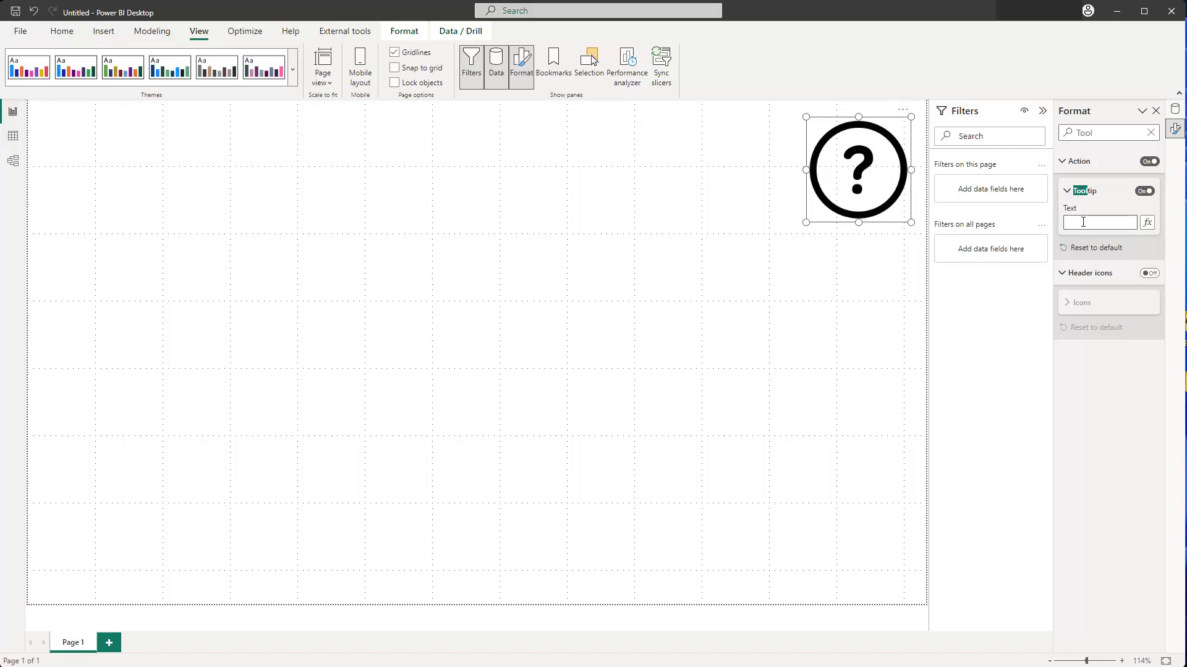
click(1114, 221)
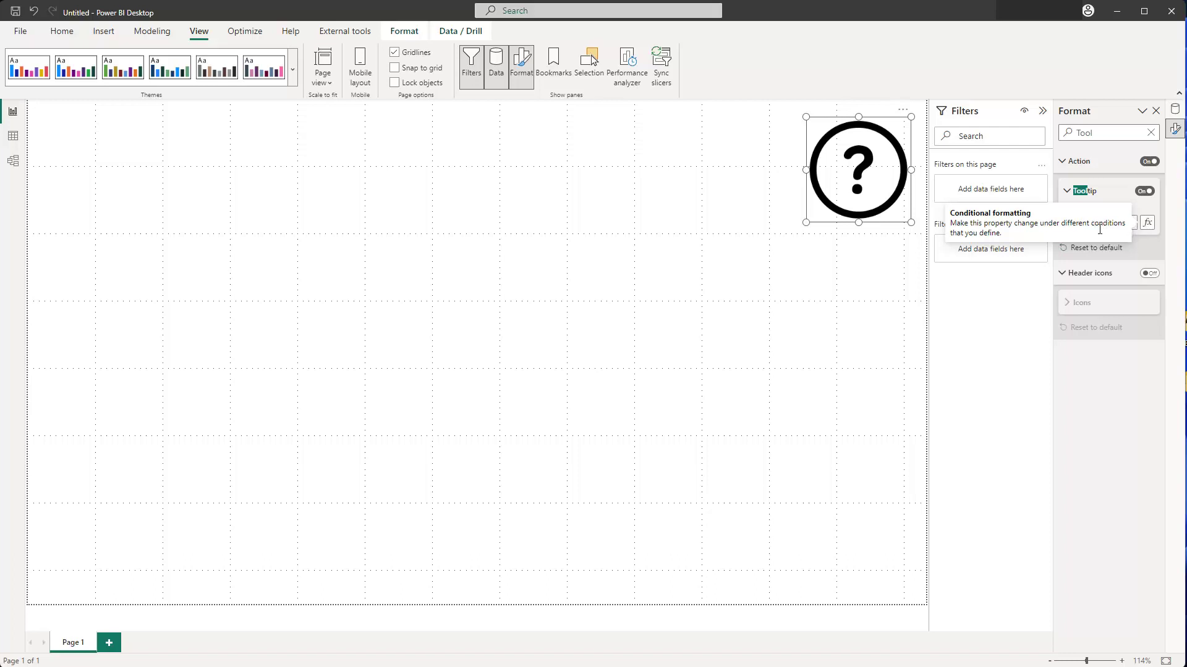
click(1068, 223)
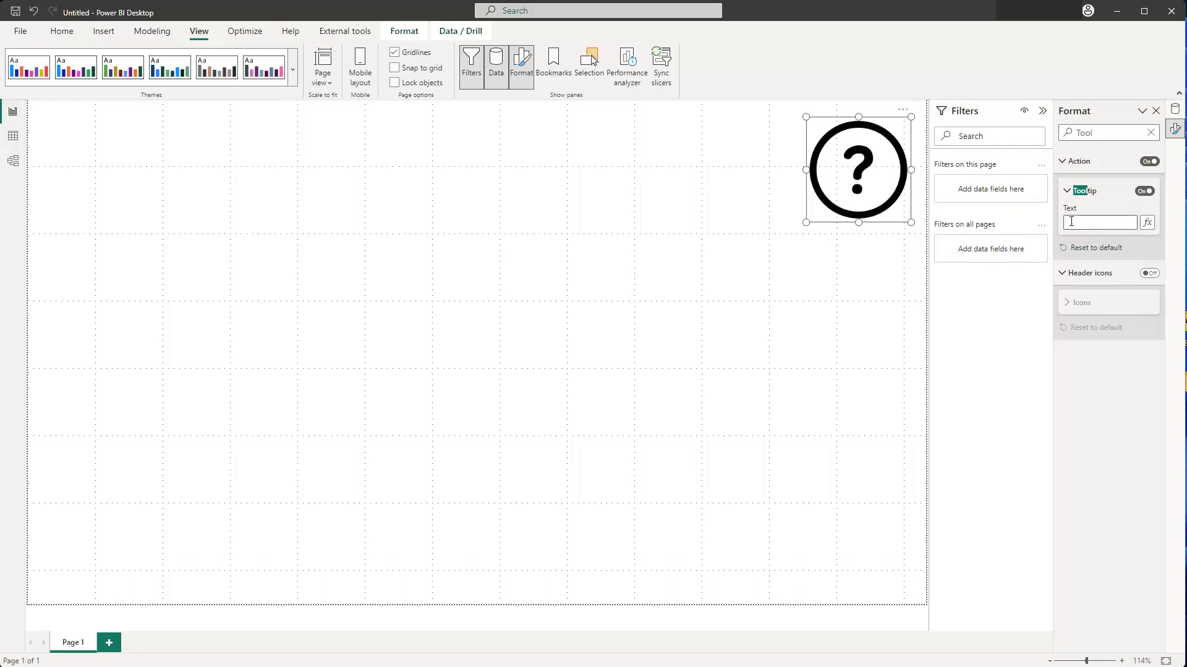
click(1085, 223)
text(Here you fi)
text(n d)
text(d help)
click(1021, 303)
click(822, 343)
mouse_move(863, 177)
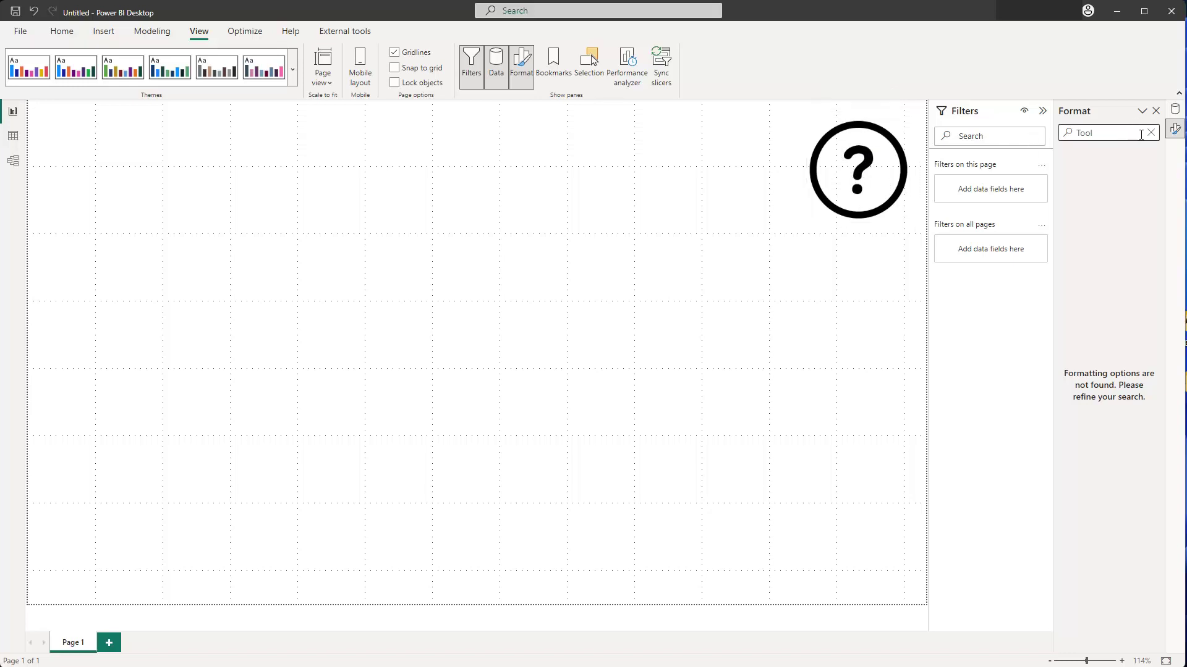
click(869, 178)
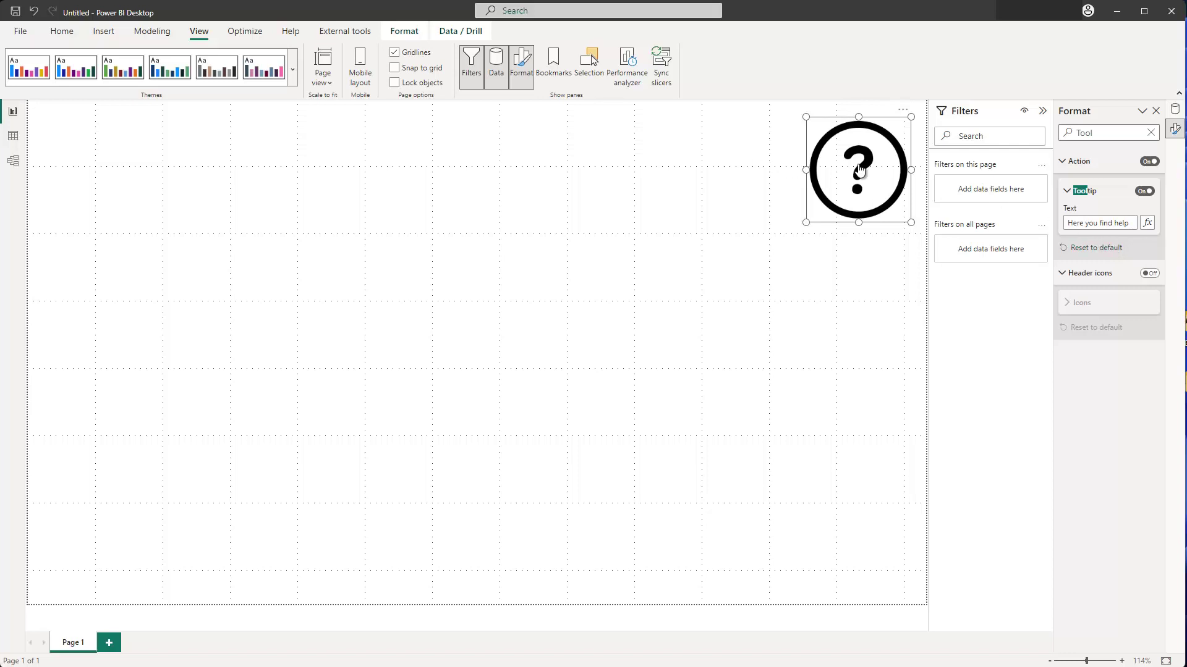
Step: Set the question-mark image's Tooltip toggle to Off and deselect the image
mouse_move(859, 168)
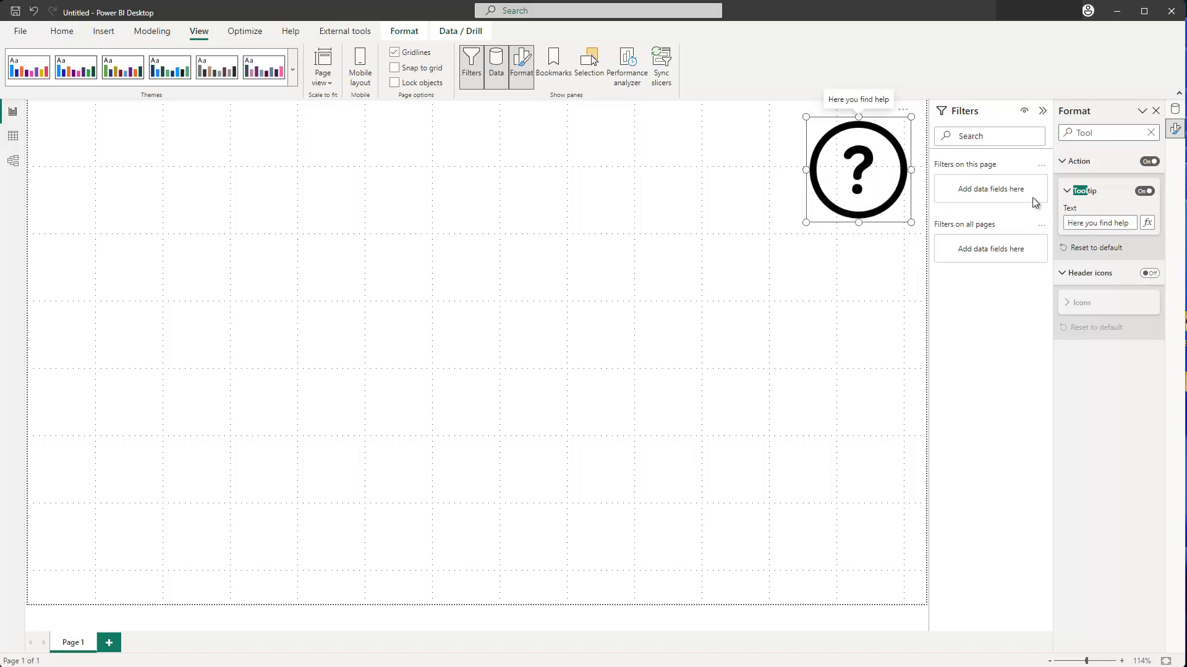
click(1142, 192)
click(788, 267)
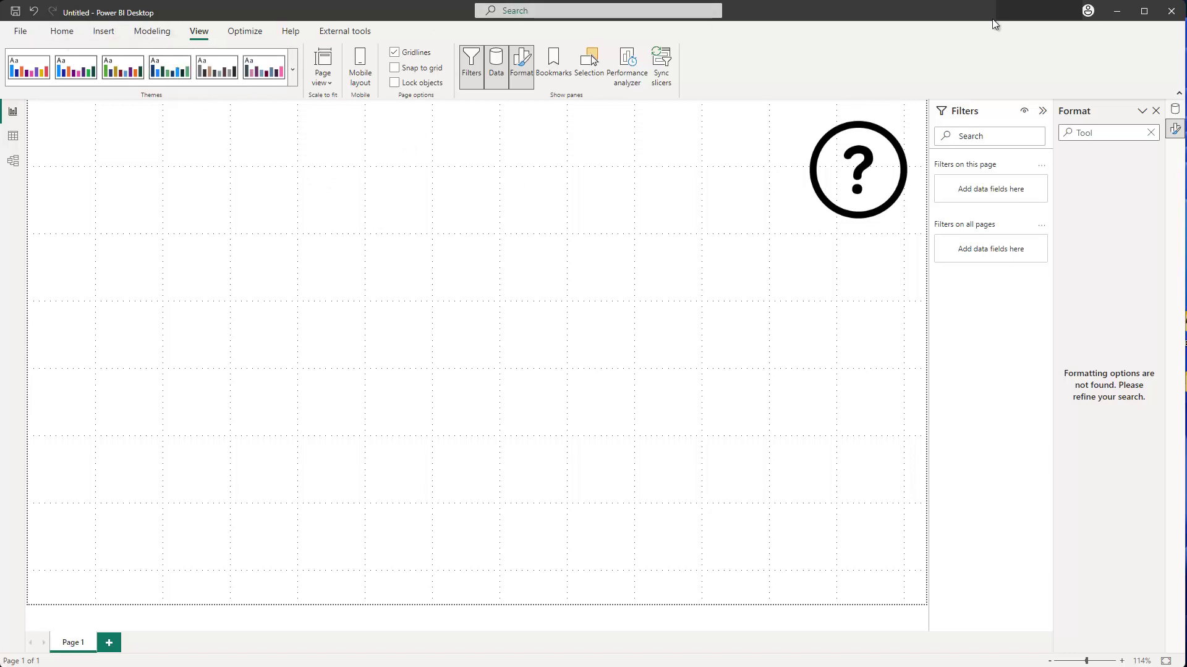
Step: Create the measure Placeholder = " " (blank spaces) in the financials table
click(1174, 110)
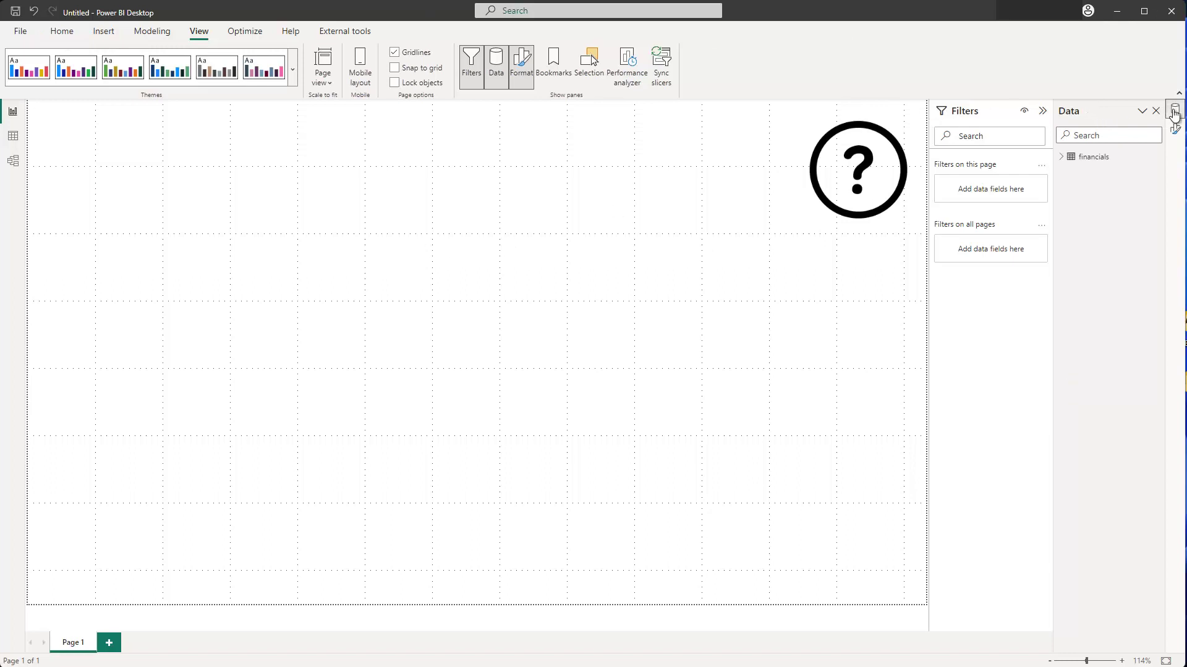
click(1063, 157)
right_click(1101, 160)
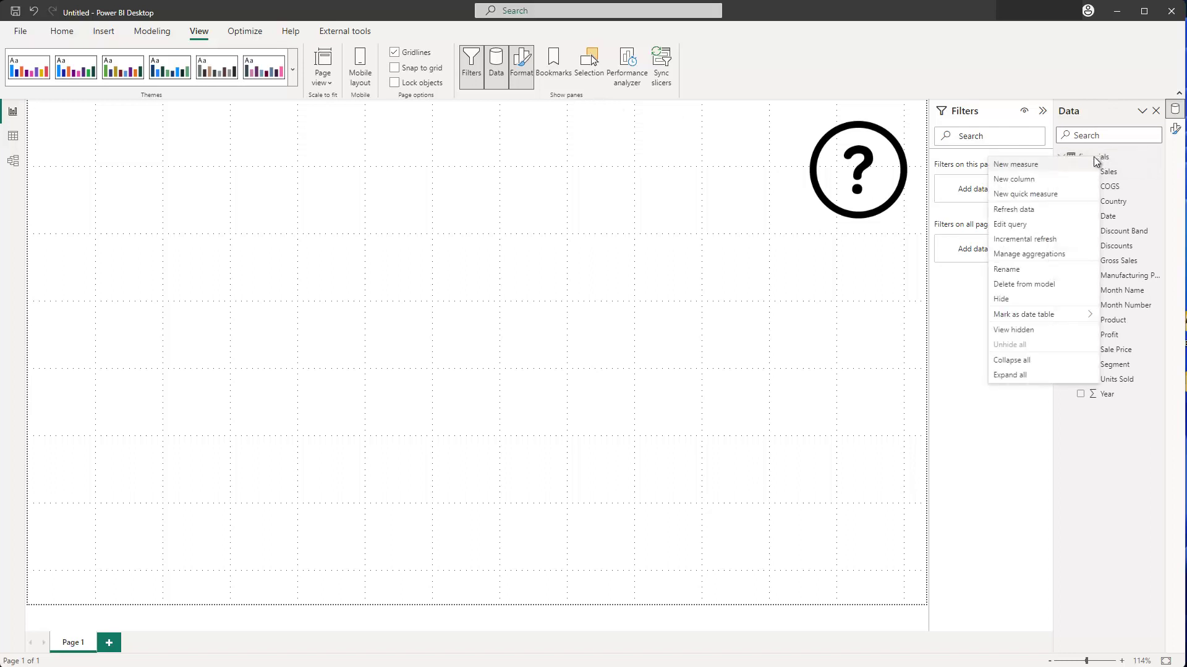
click(1068, 166)
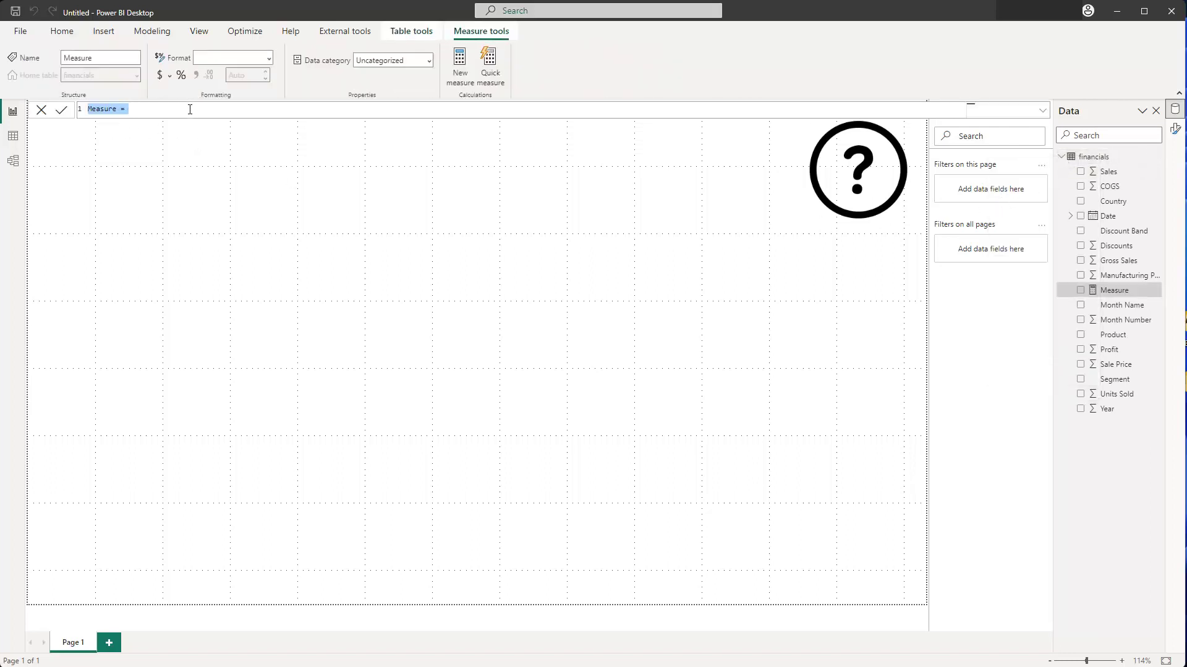
scroll(190, 110, up, 5)
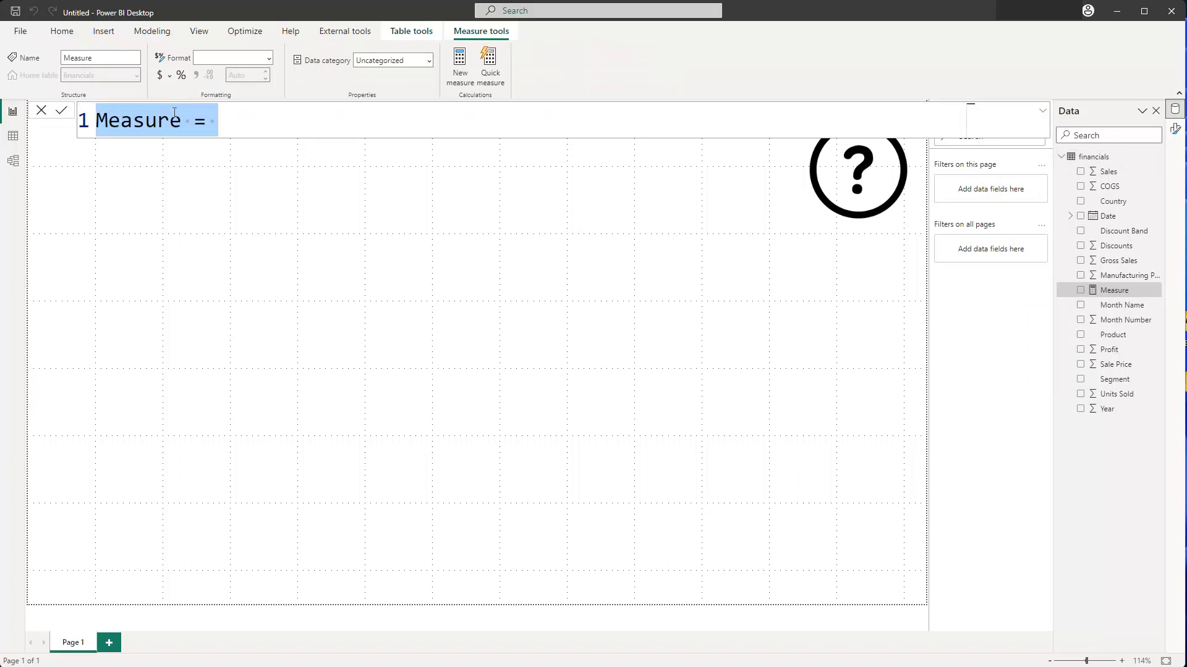
text(Placeh)
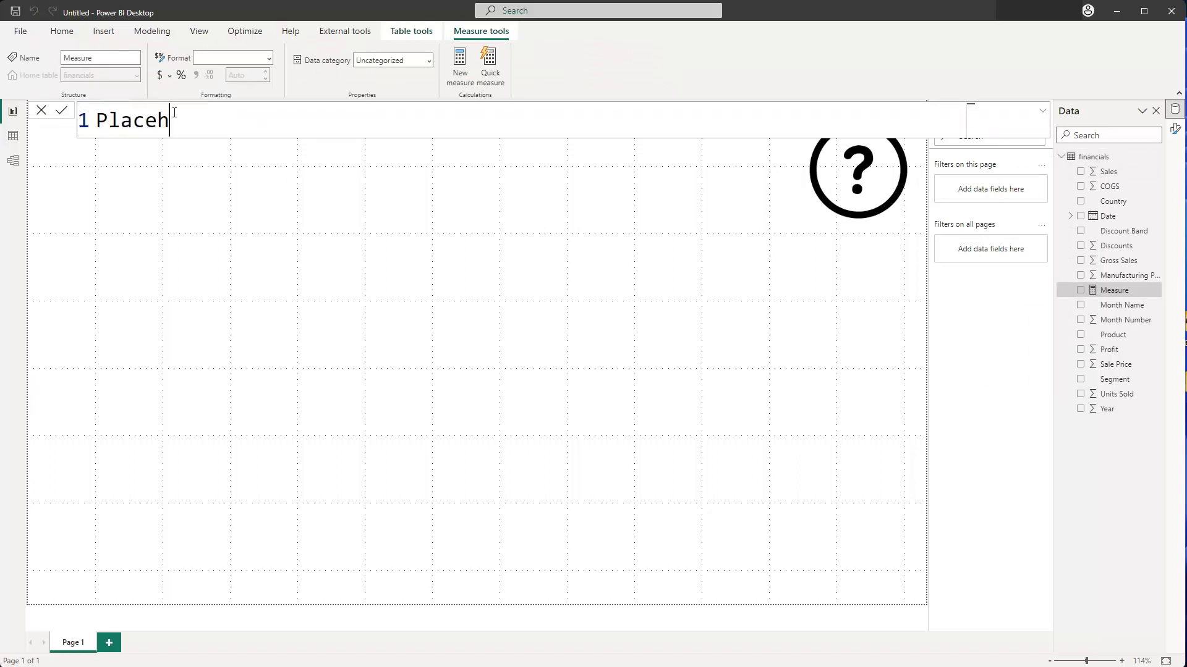
text(older ="            ")
key(Return)
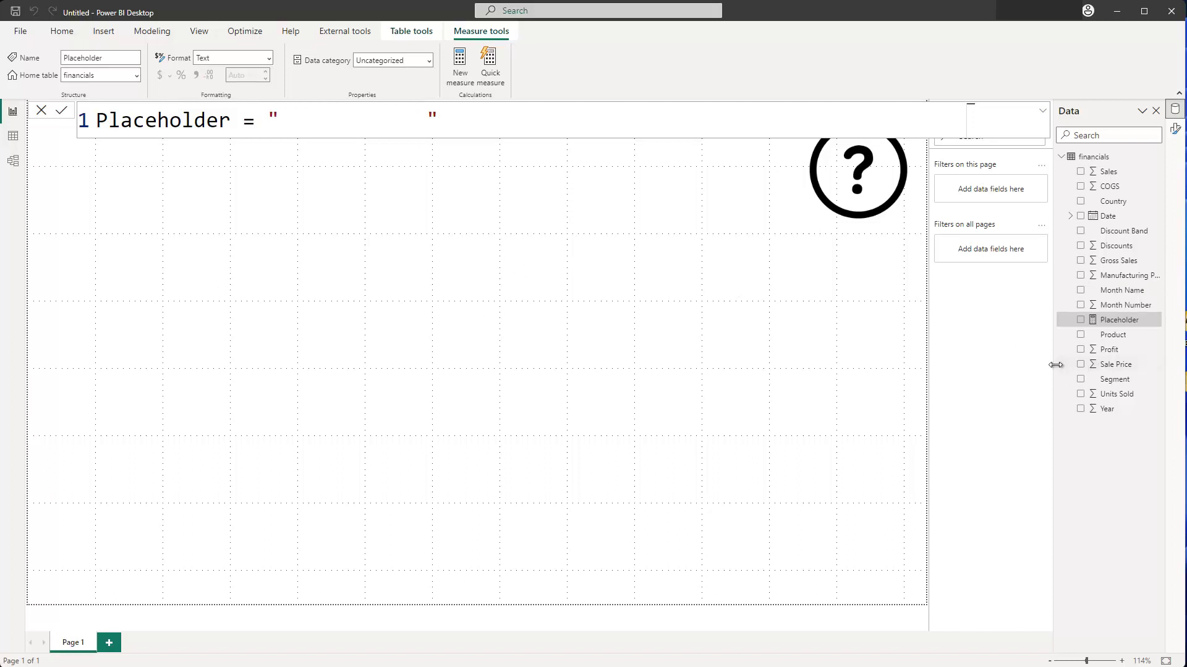
click(603, 293)
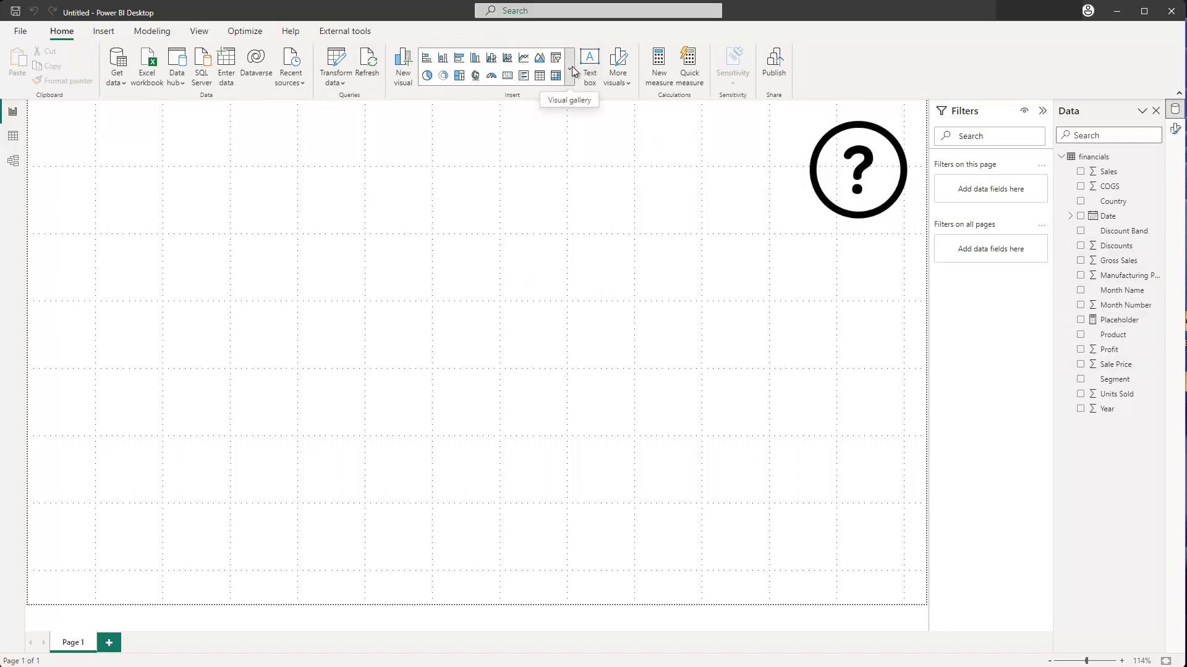
Step: Add a card showing the Placeholder measure and hide its category label
click(507, 76)
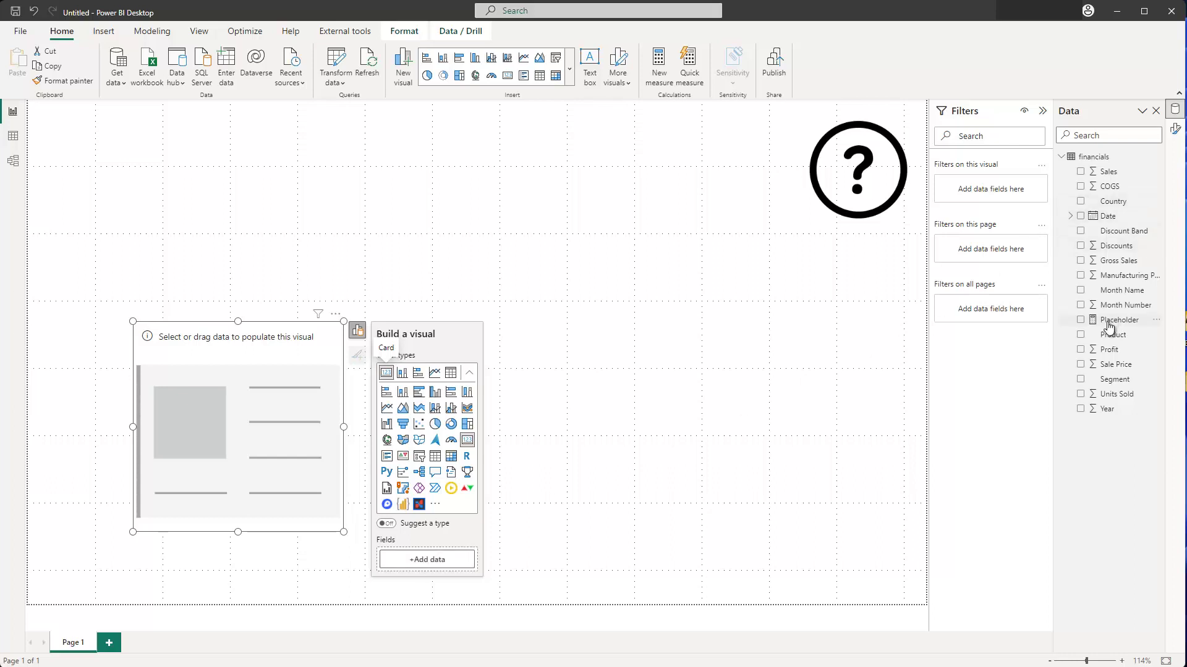
drag(1107, 325, 254, 418)
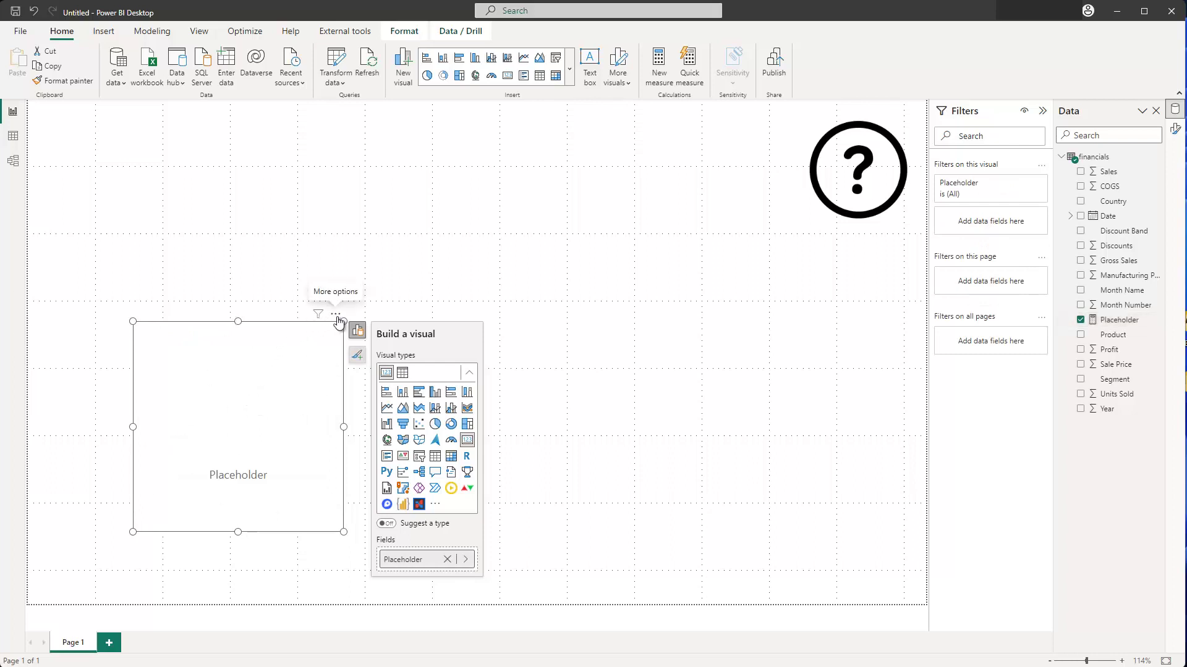
drag(334, 317, 382, 153)
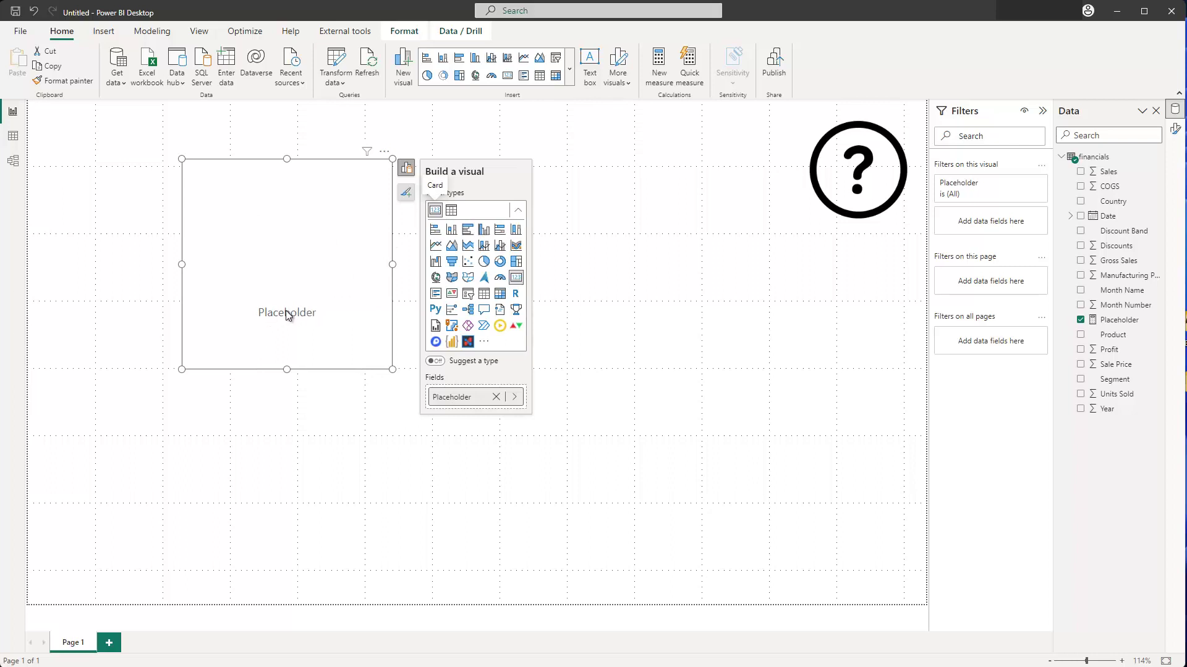
click(406, 192)
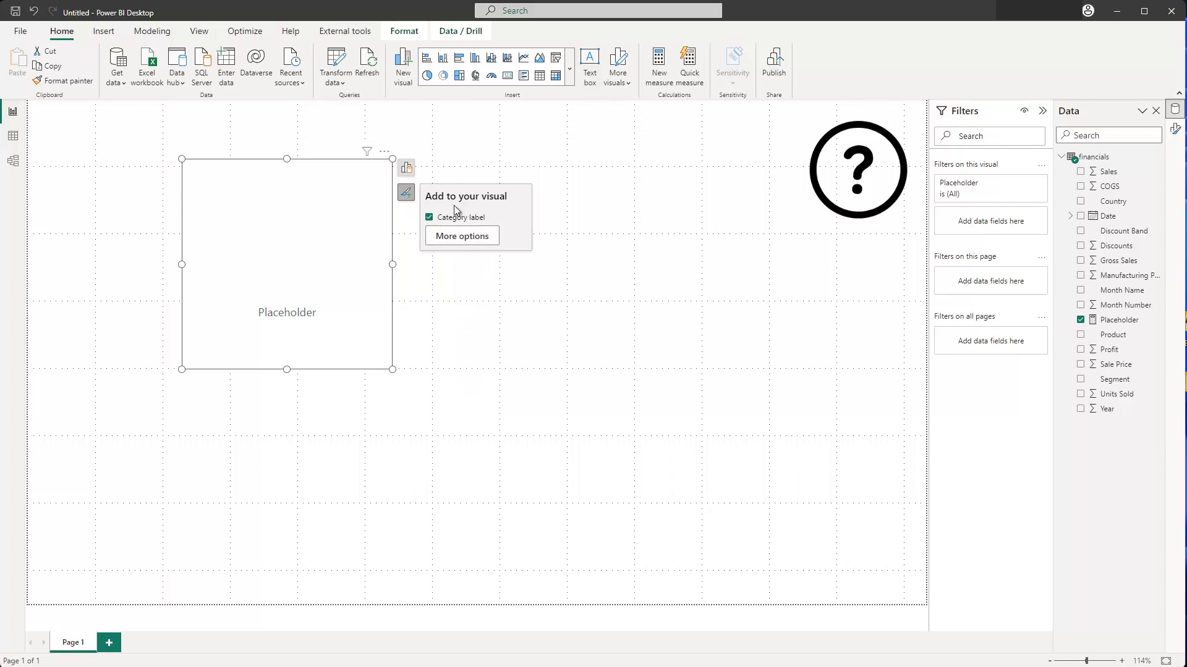
click(429, 218)
Step: Turn off the card's background, shrink it and lay it over the question-mark icon
drag(378, 152, 960, 88)
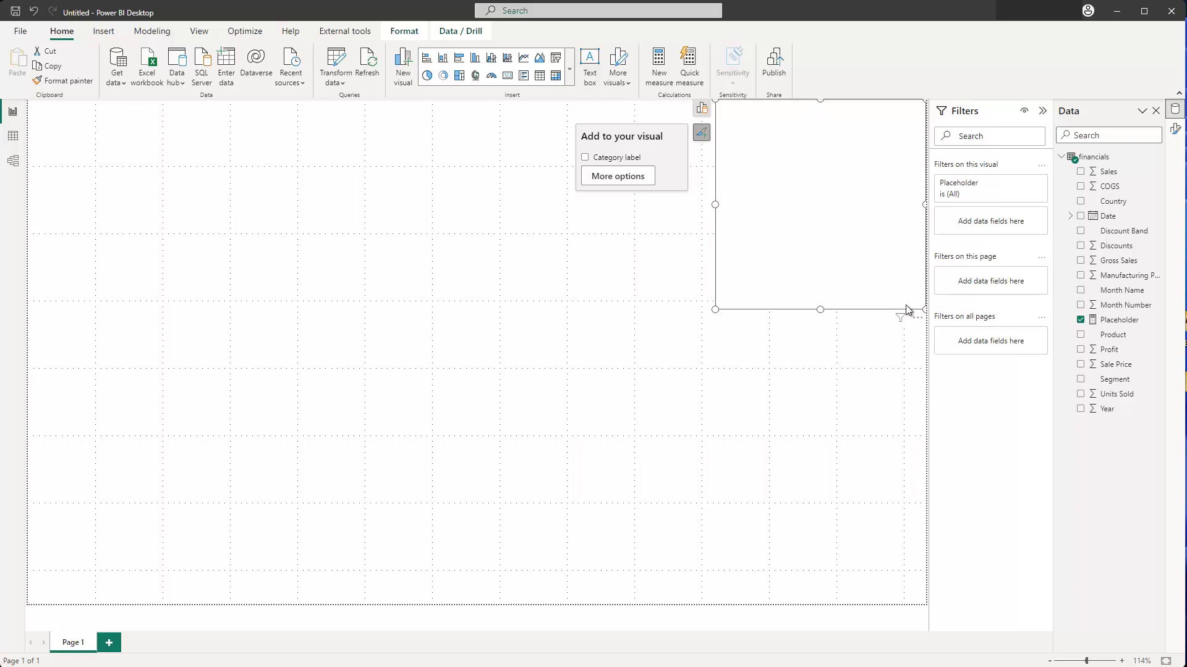
drag(918, 319, 496, 374)
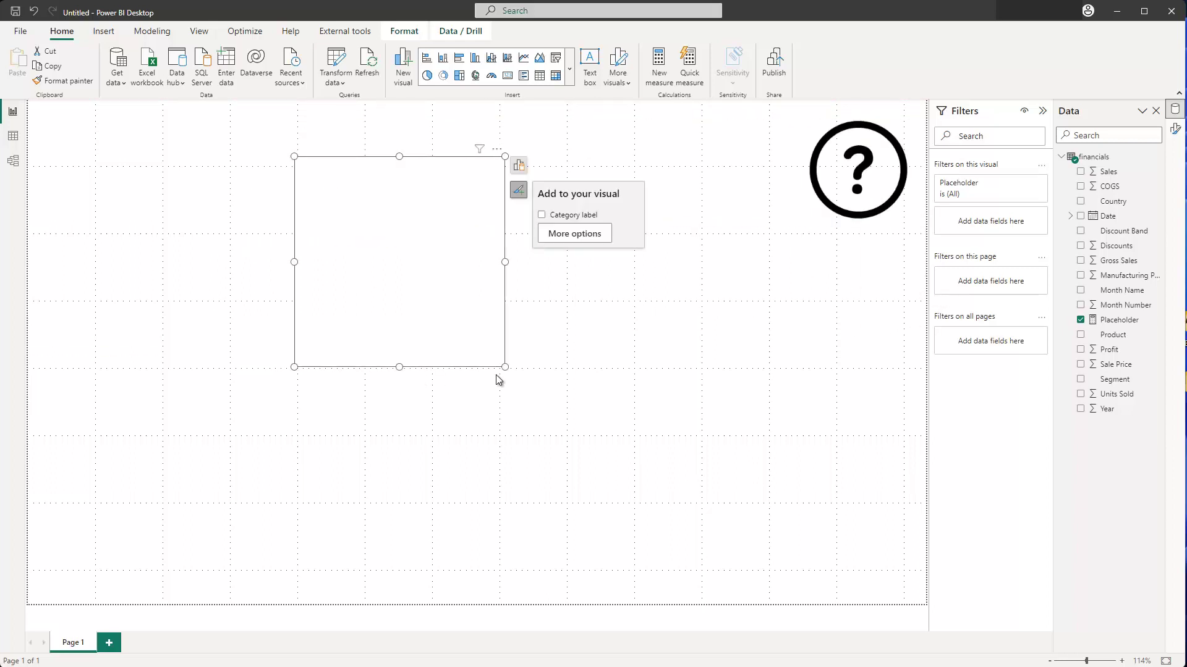
click(569, 235)
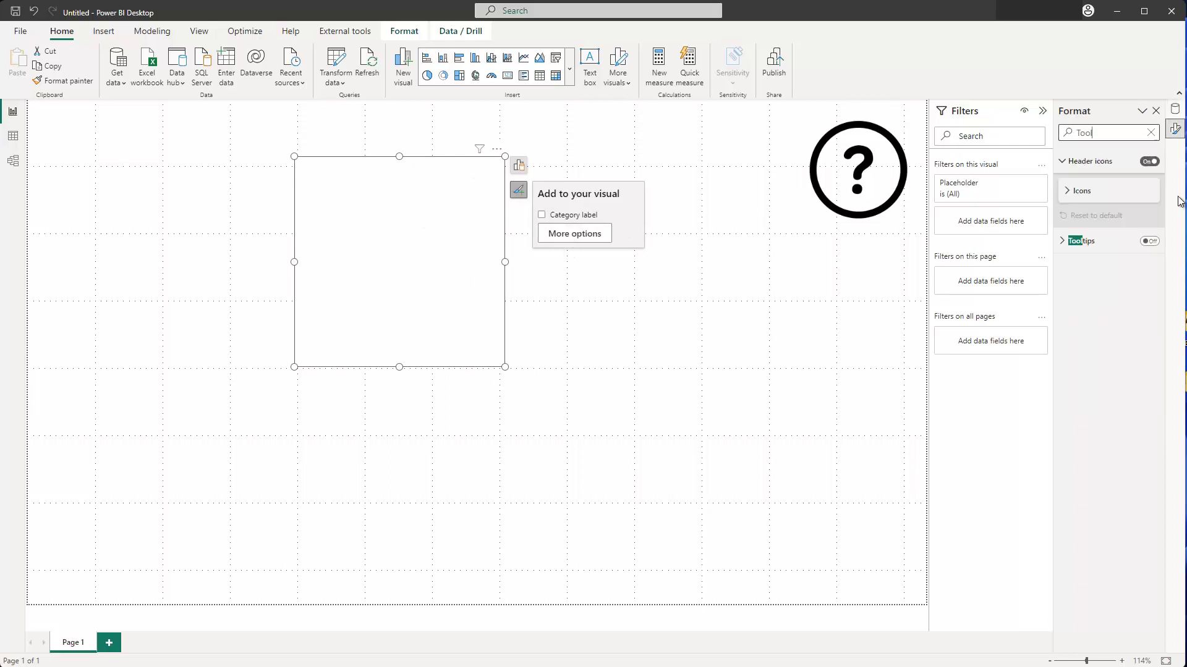
click(1151, 132)
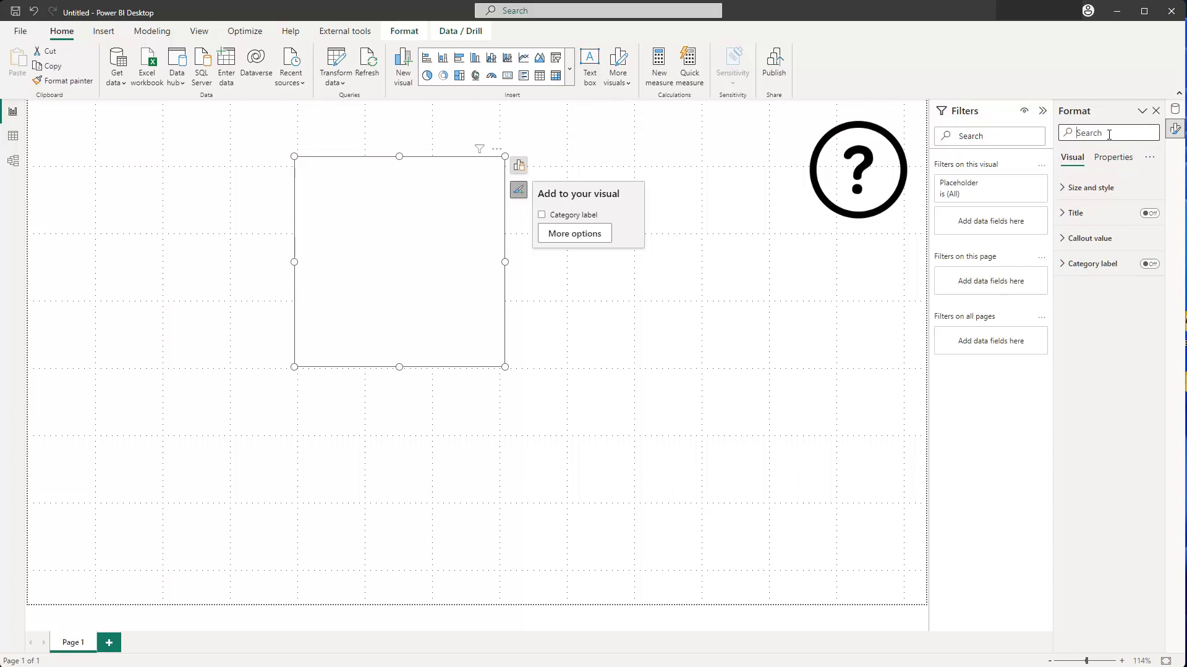
text(back)
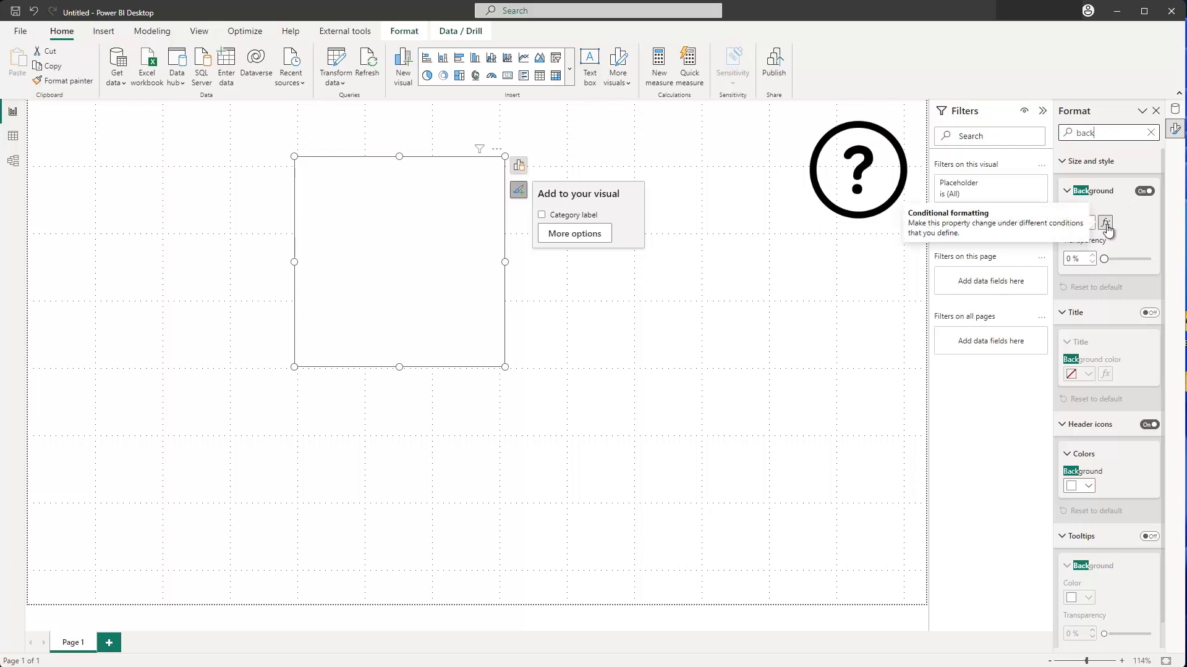
click(1144, 196)
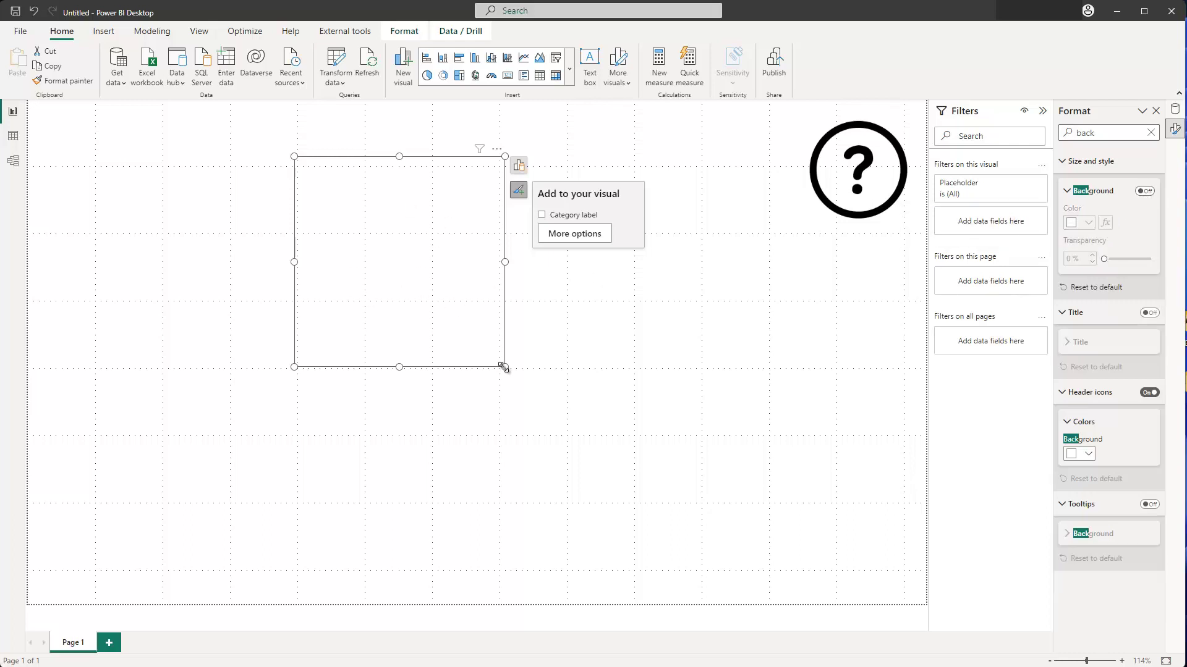
drag(503, 367, 440, 299)
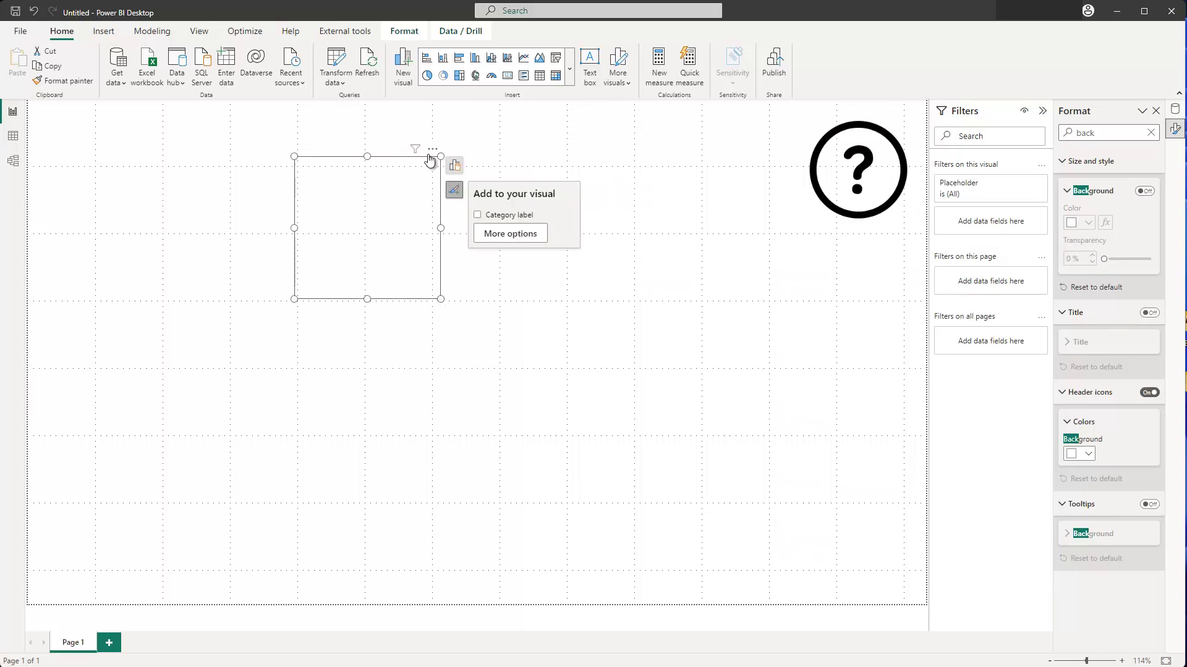
drag(431, 161, 936, 69)
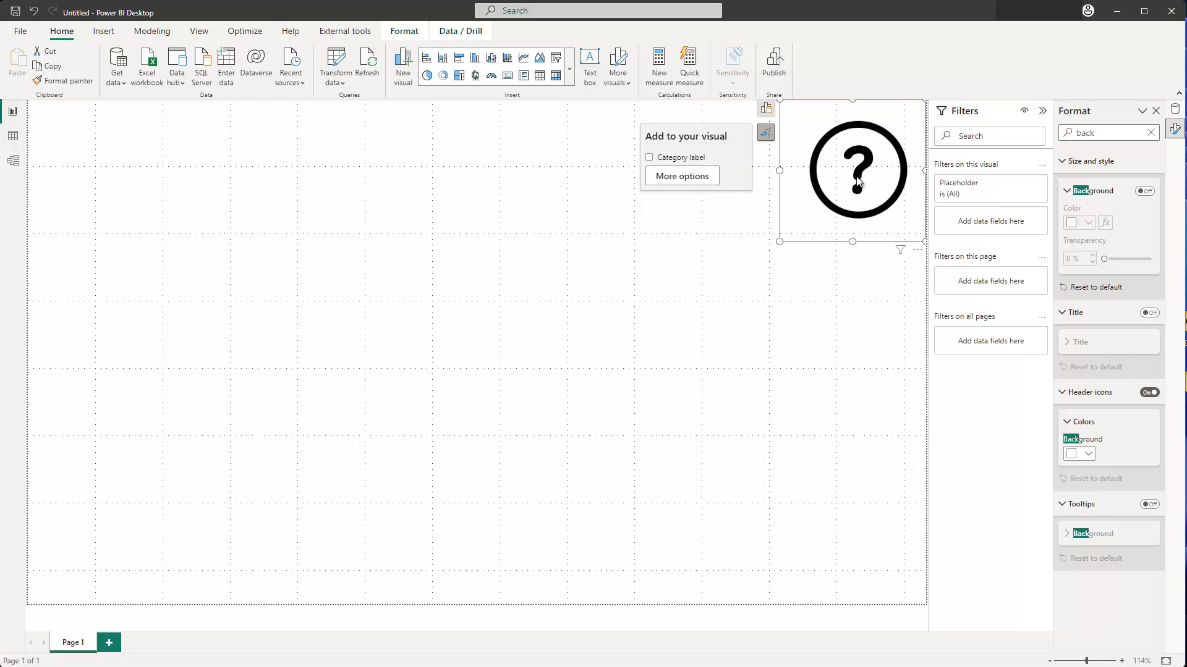
click(703, 346)
click(825, 220)
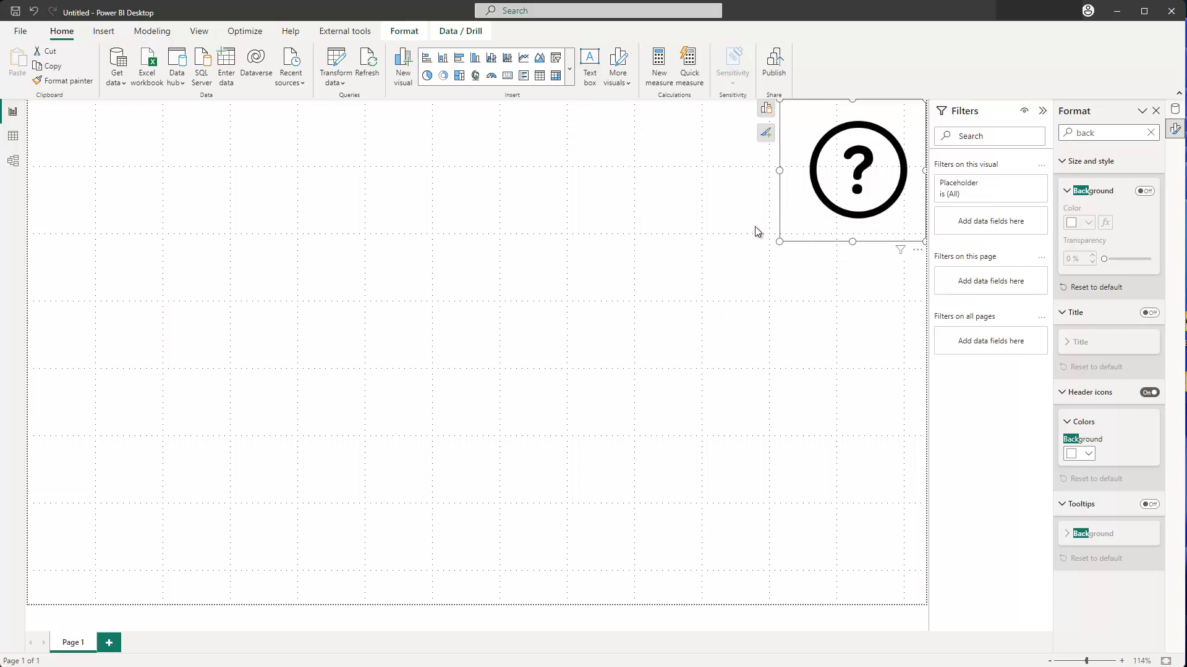
Step: Switch on the card's tooltips with type Report page and page Auto
drag(1106, 132, 1058, 131)
text(tool)
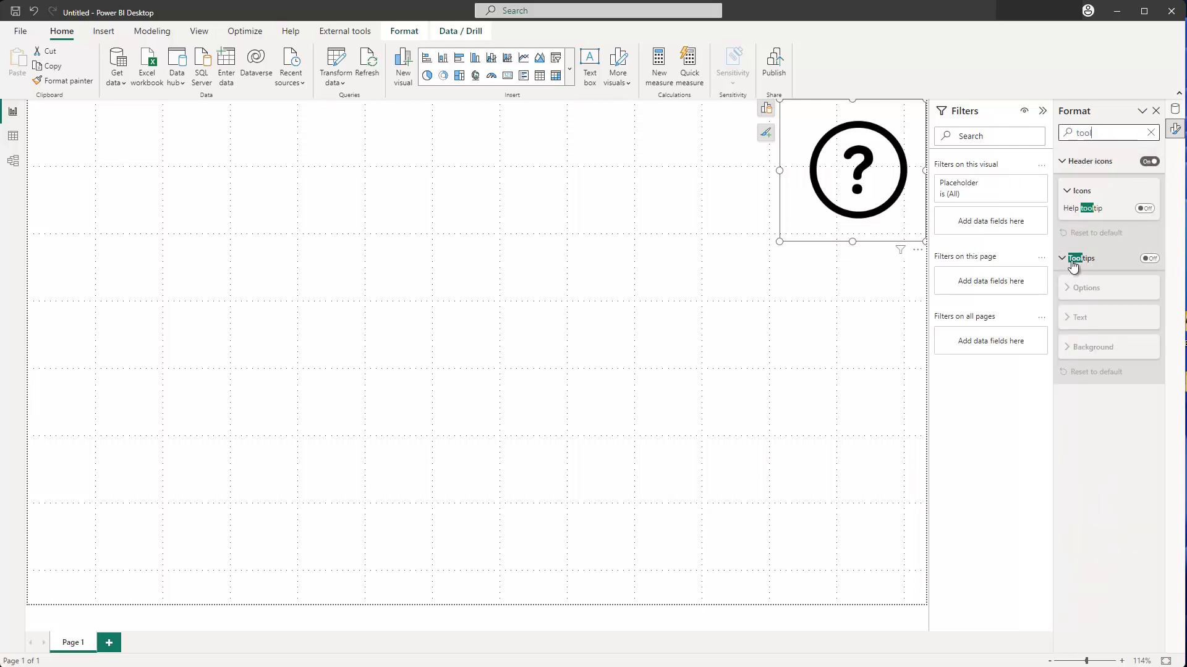
click(1148, 259)
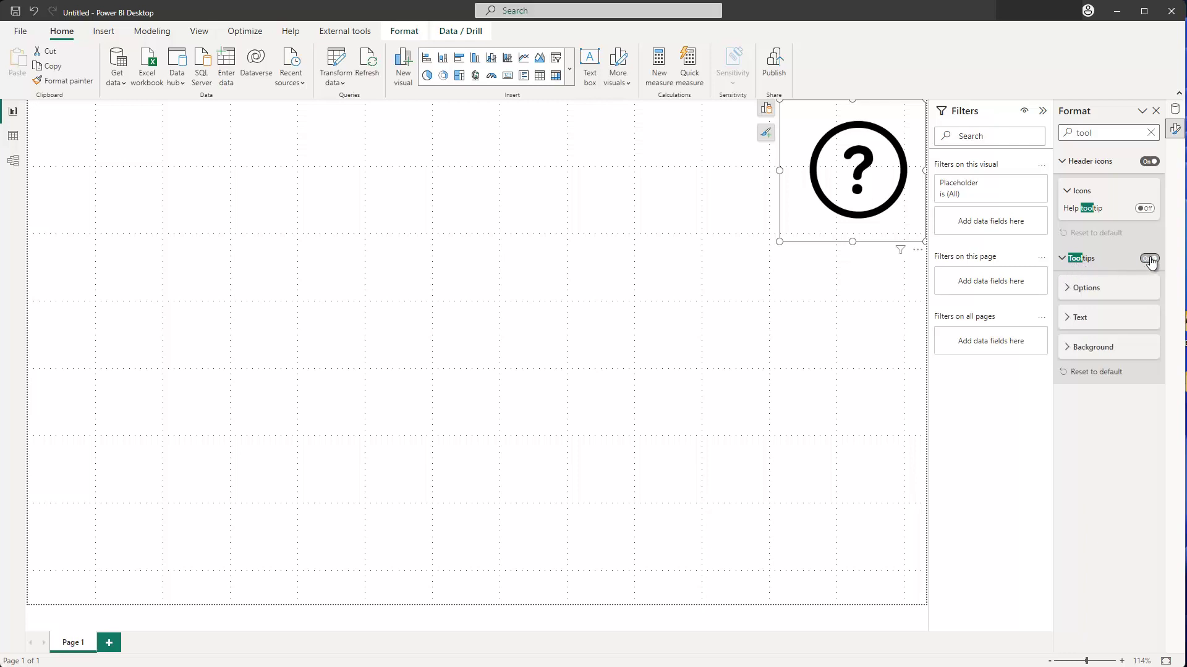
click(1065, 289)
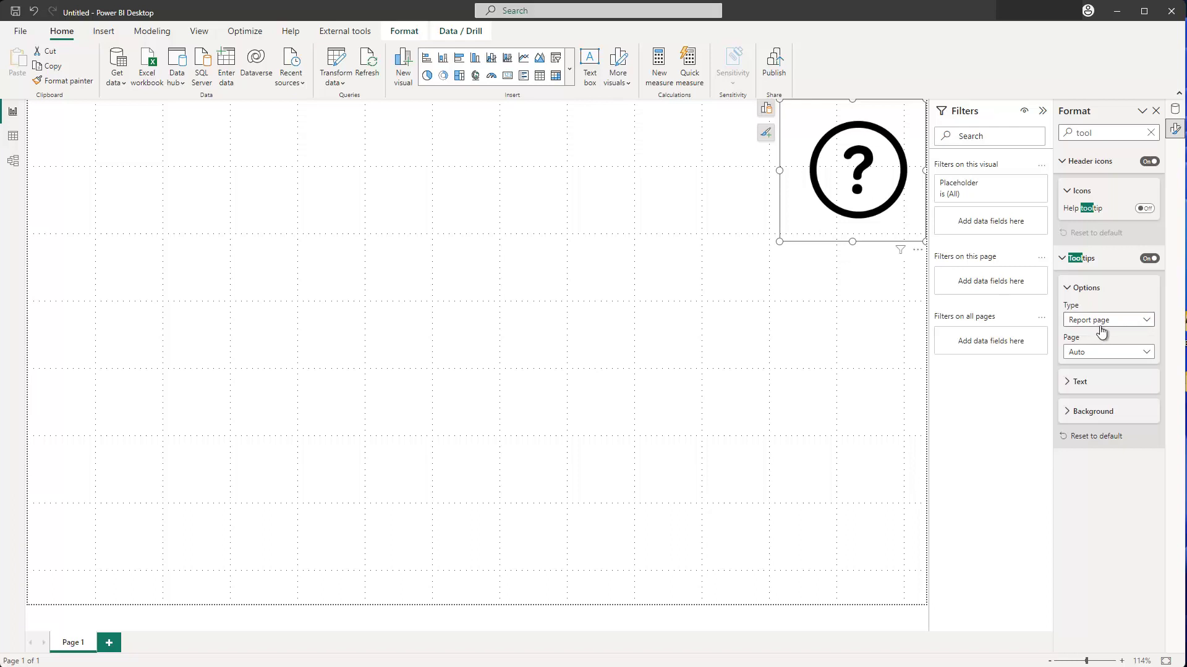
click(647, 294)
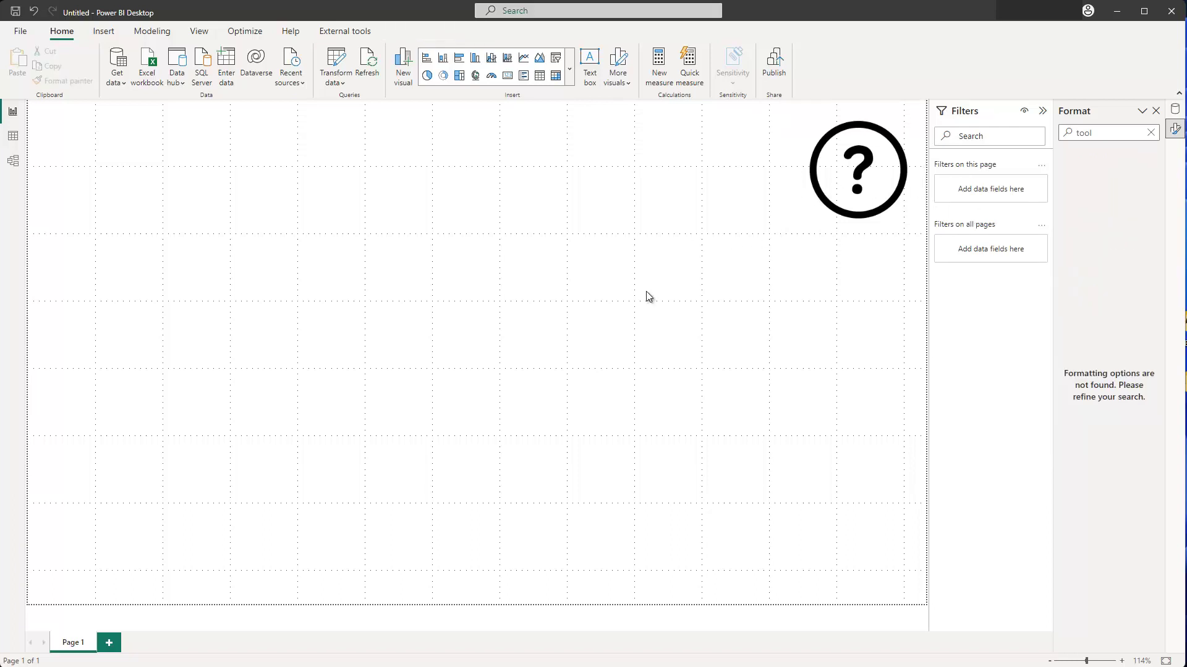
Step: Add a new report page named Tooltip with its page type set to Tooltip
click(108, 643)
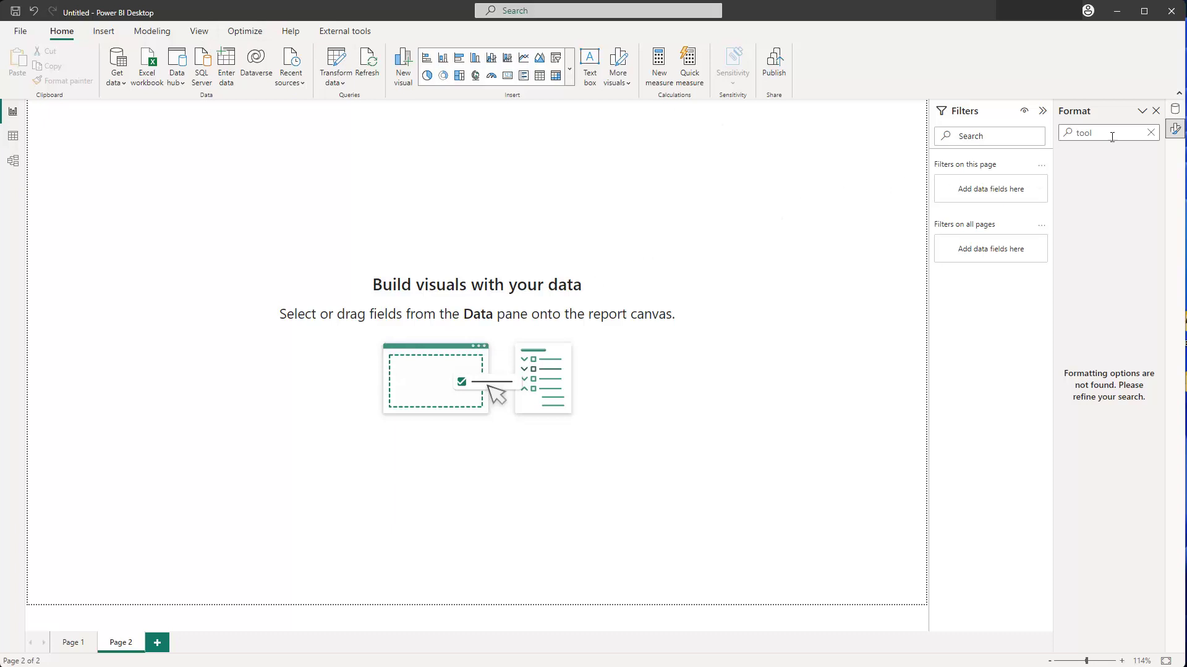
click(1151, 133)
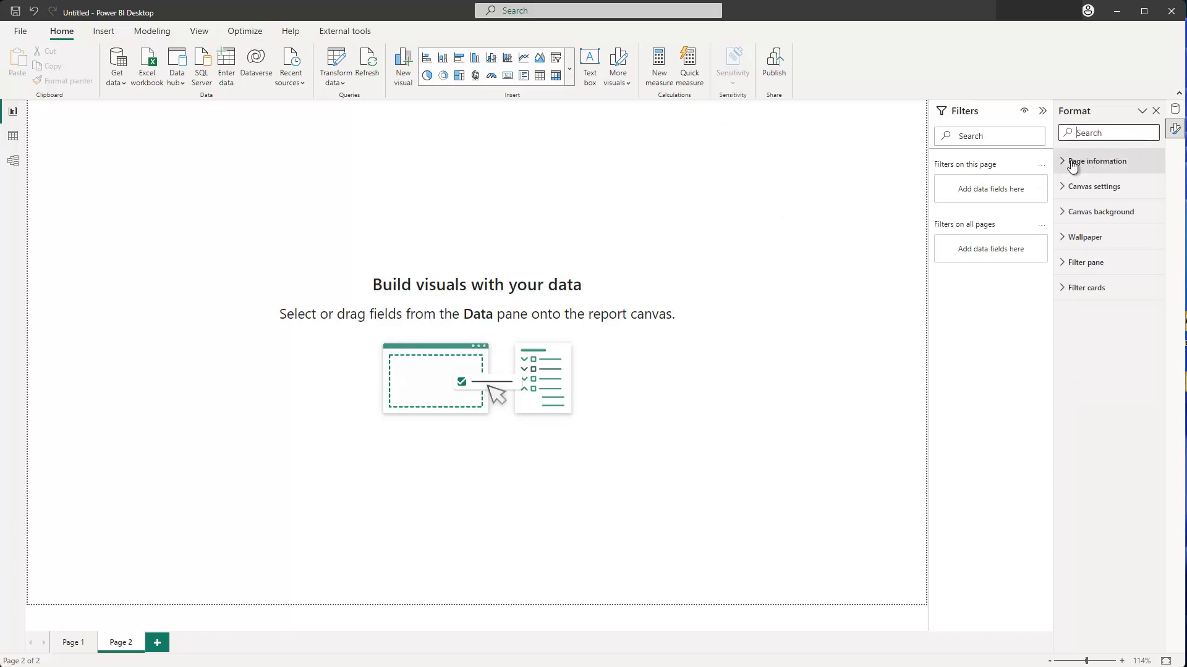
click(1071, 163)
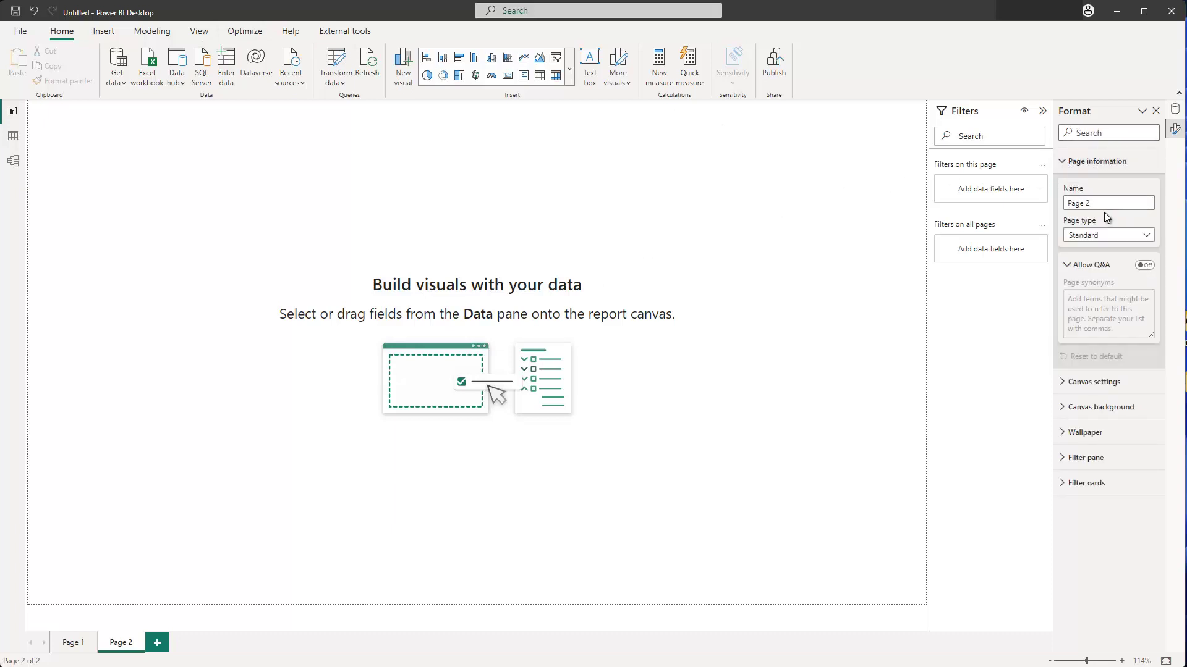
drag(1103, 203, 1064, 204)
text(Tooltip)
click(1106, 236)
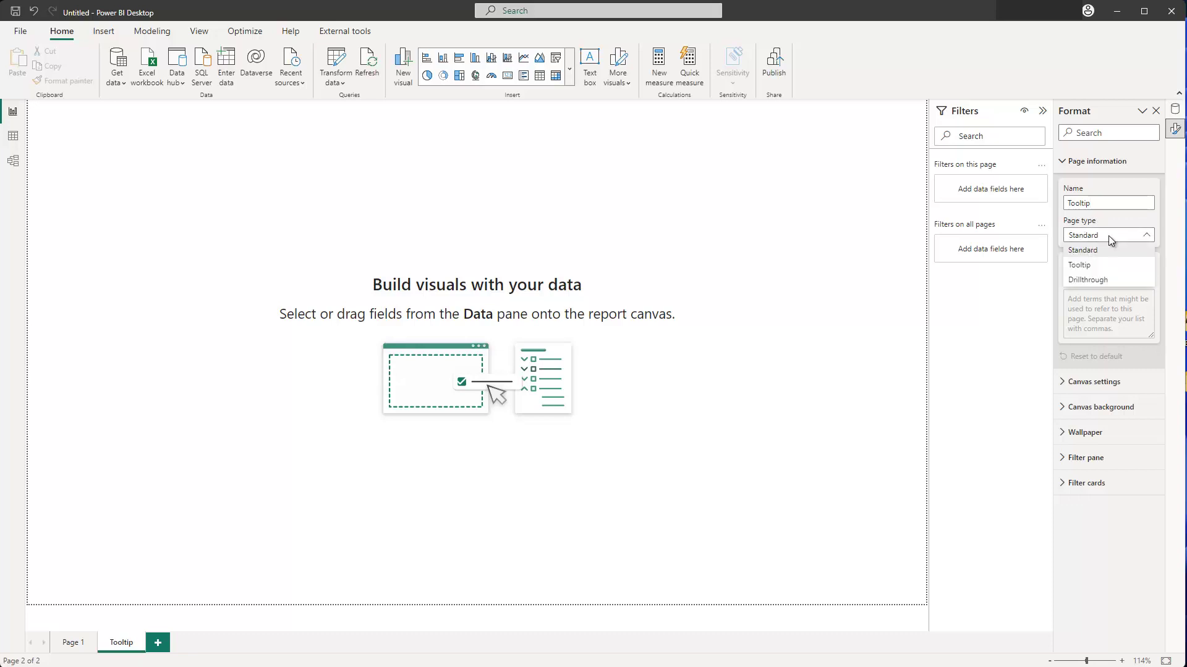
click(1082, 265)
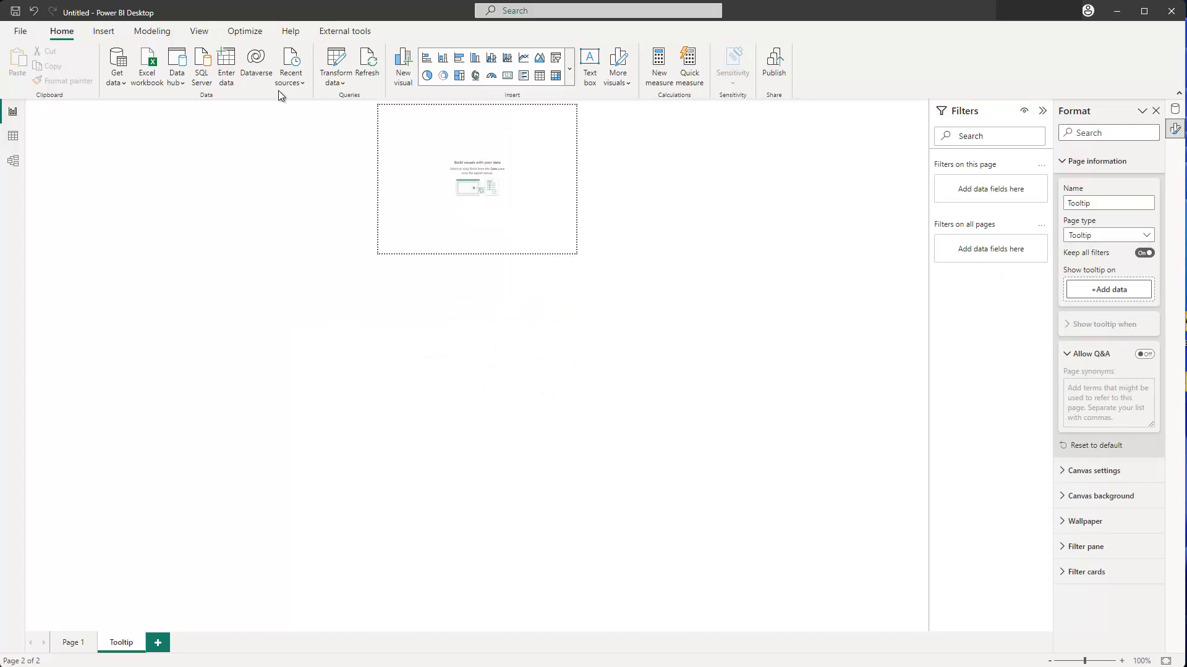
Step: Set the page view to Fit to page and show the Data pane
click(199, 31)
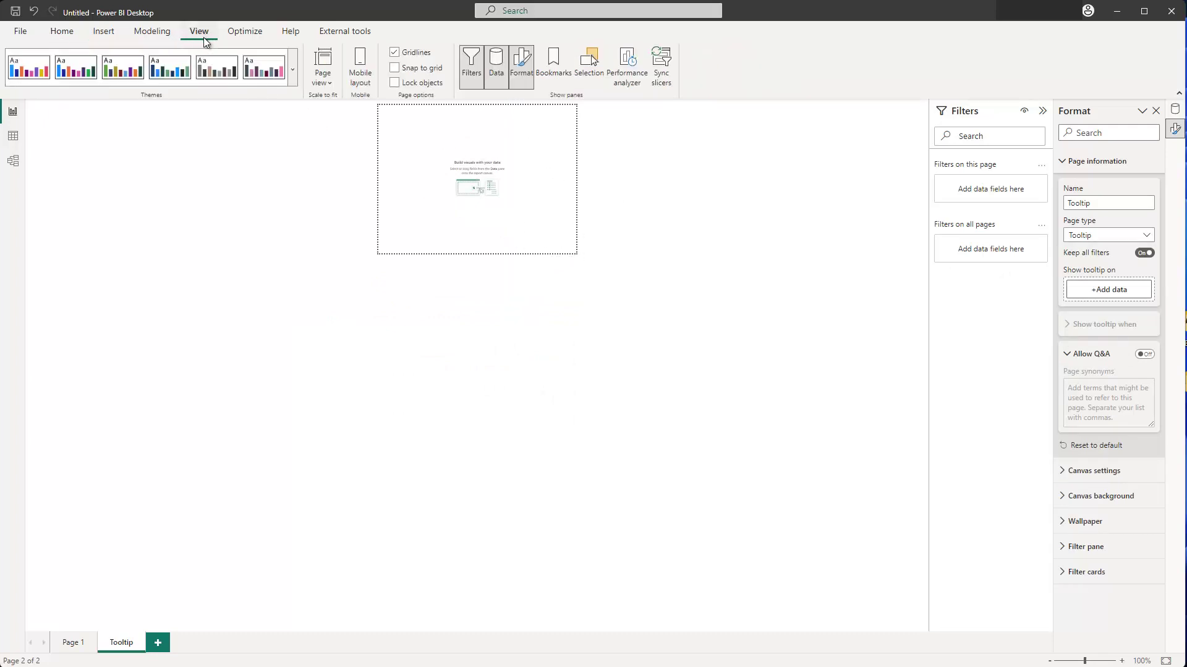
click(330, 80)
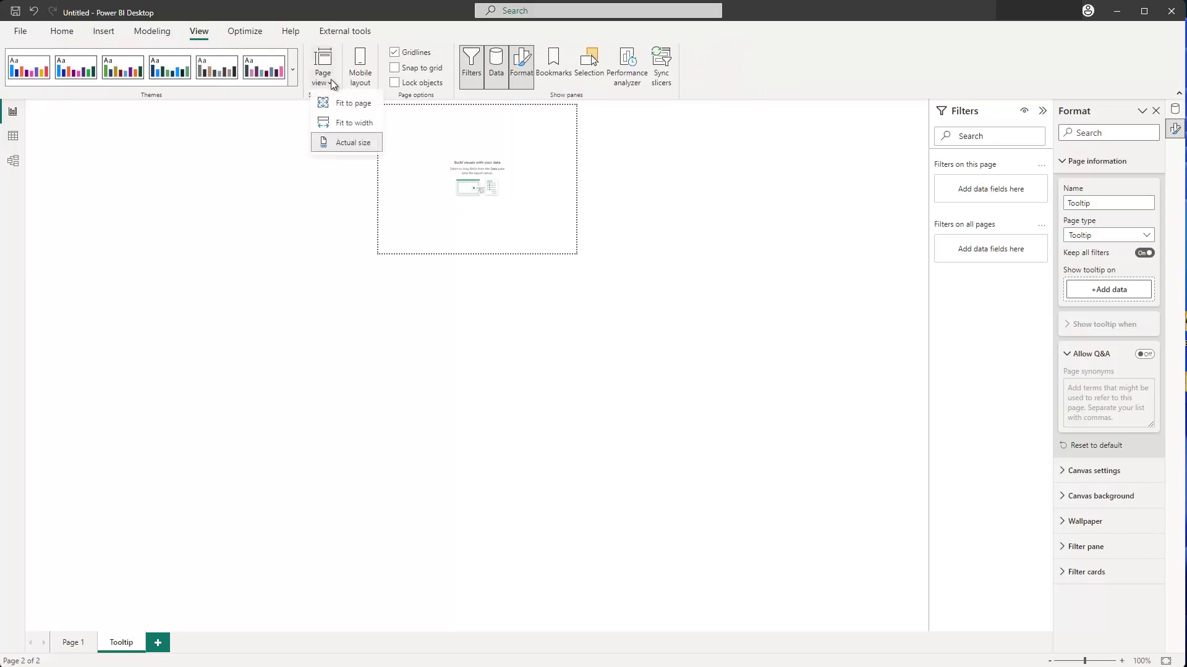
click(340, 105)
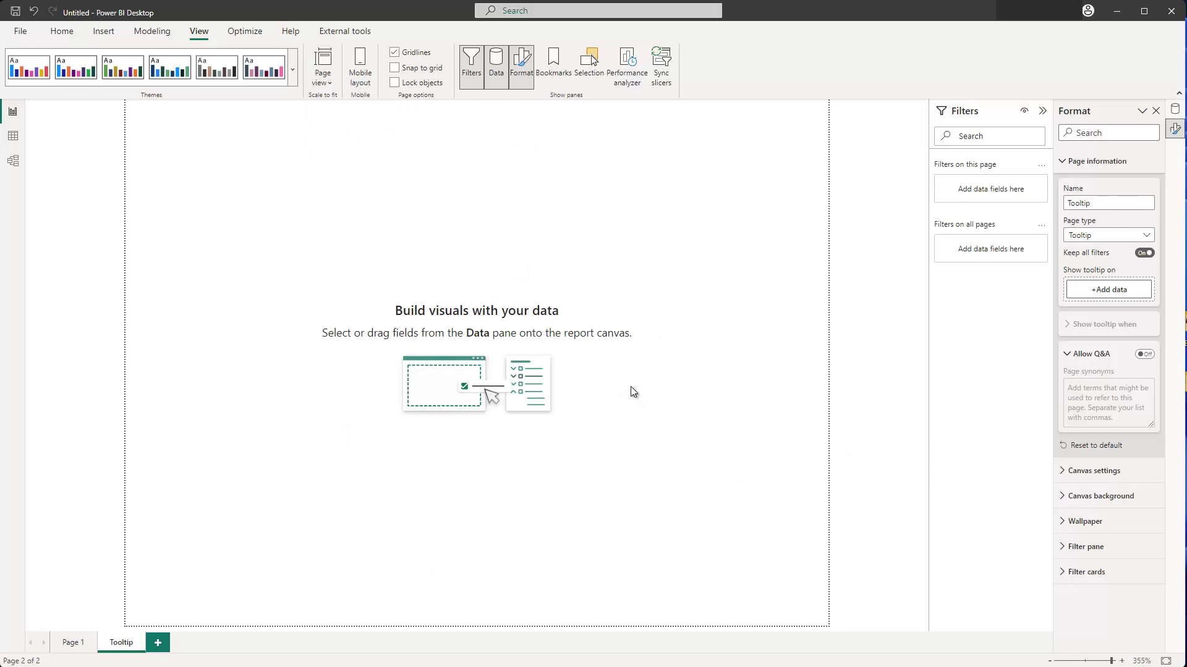
click(1174, 109)
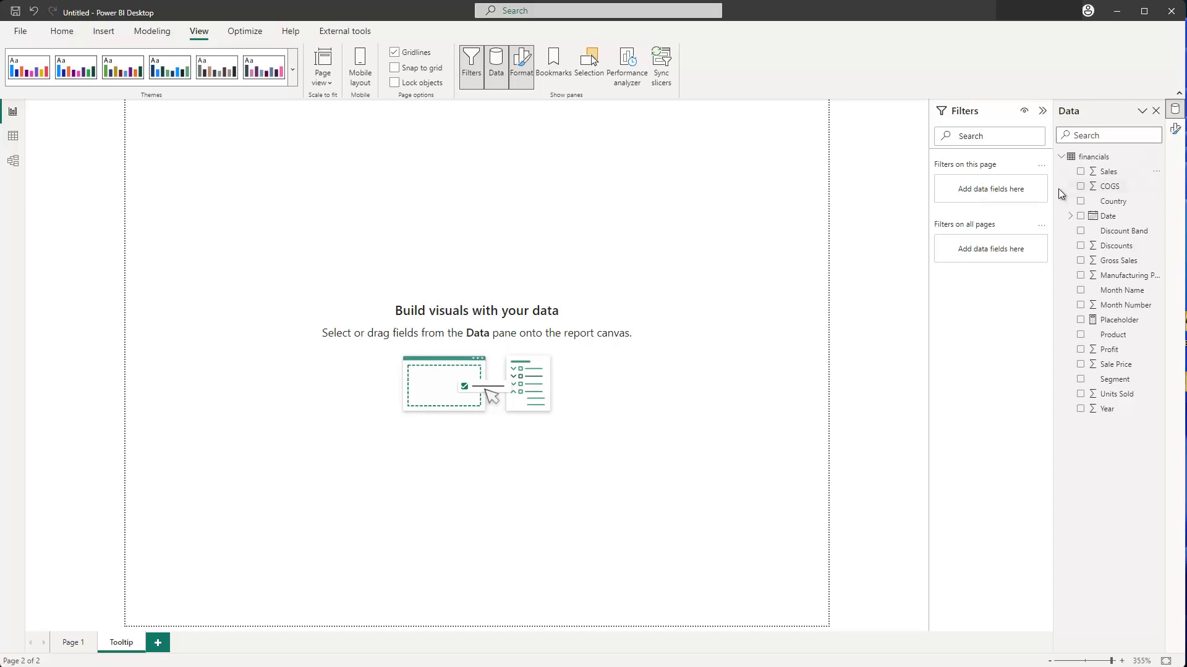
Step: Chart Sum of Sales by Product as columns, keeping the product axis and removing the title
click(1080, 173)
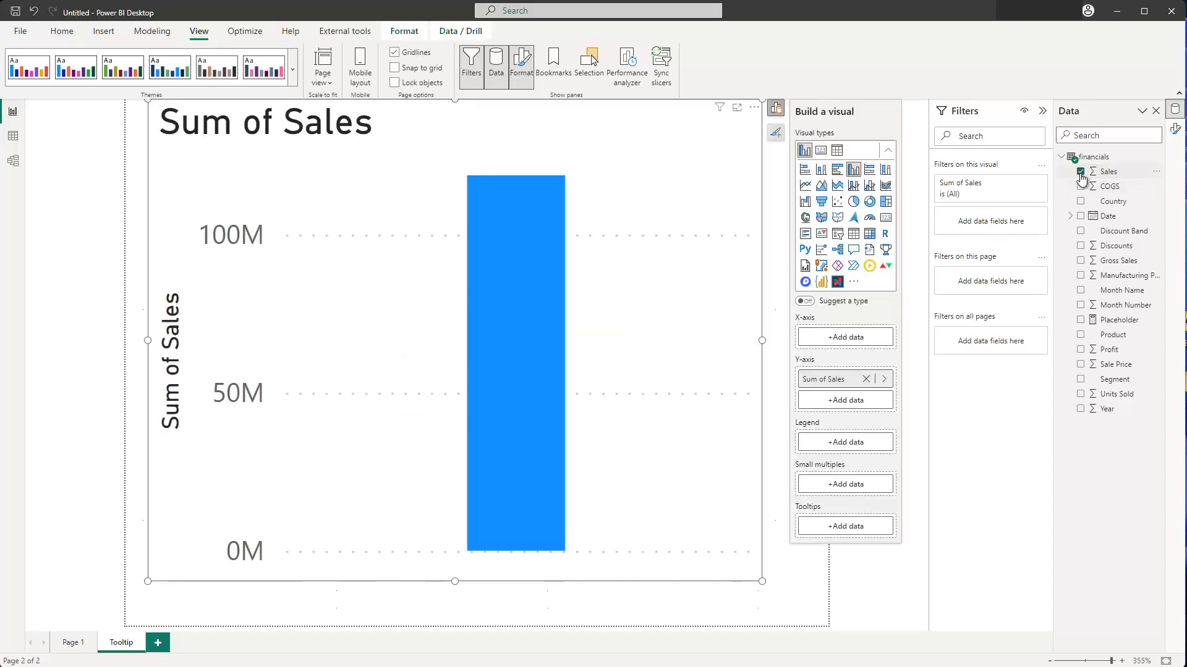
click(1081, 335)
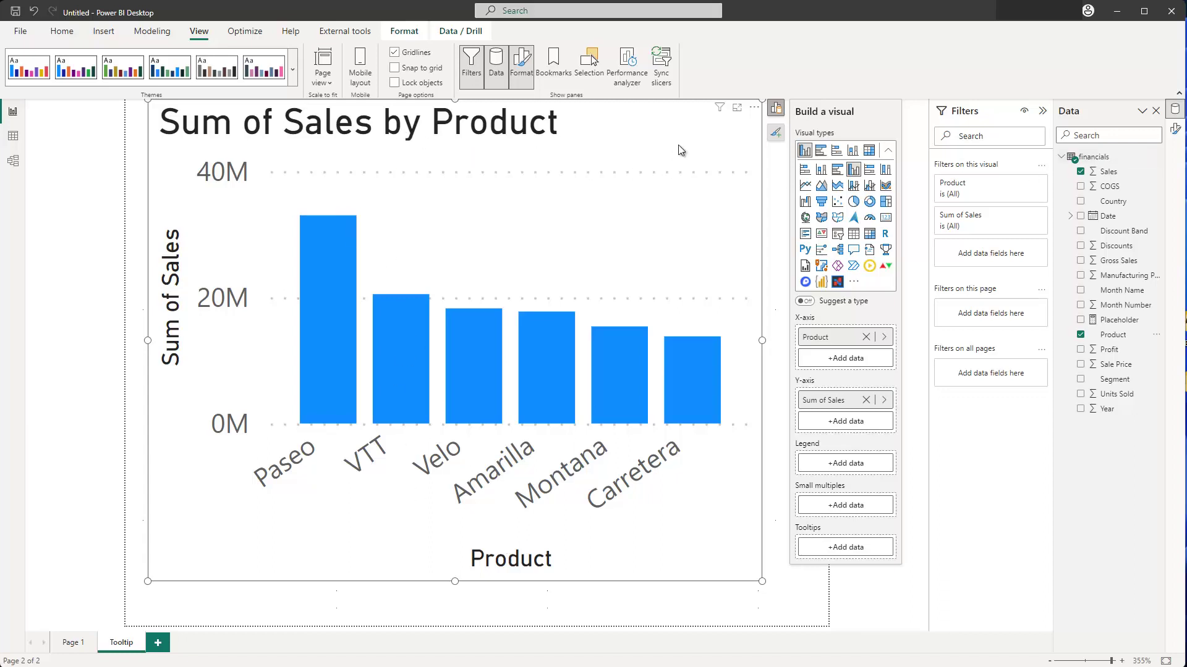
click(775, 135)
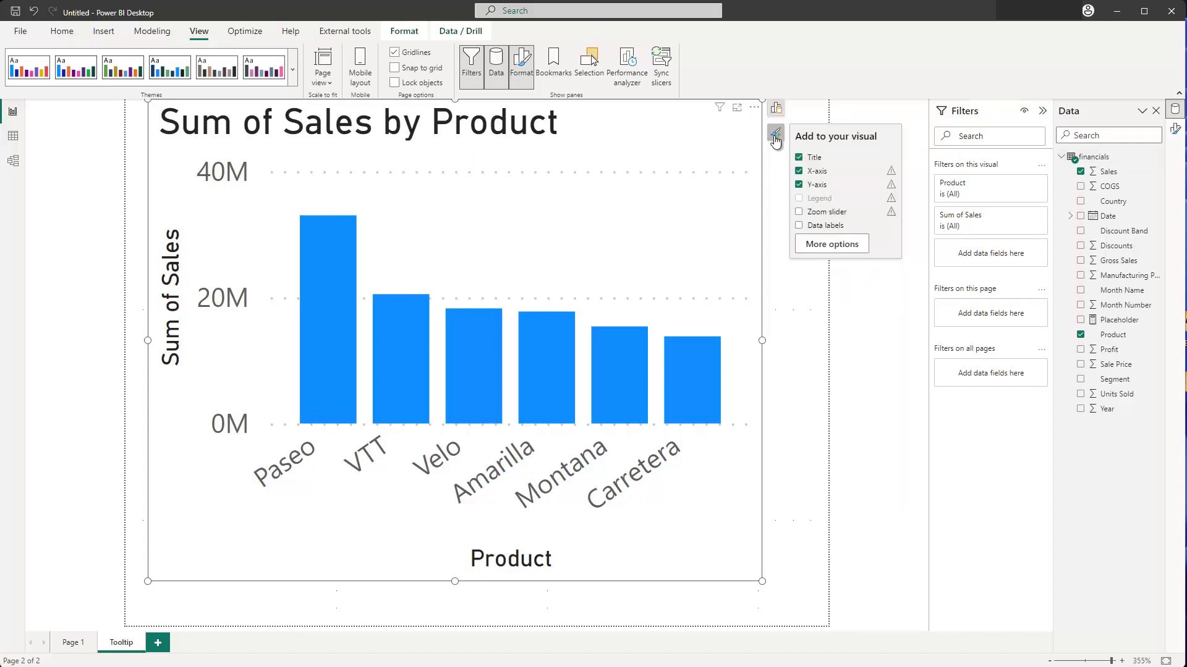
click(798, 172)
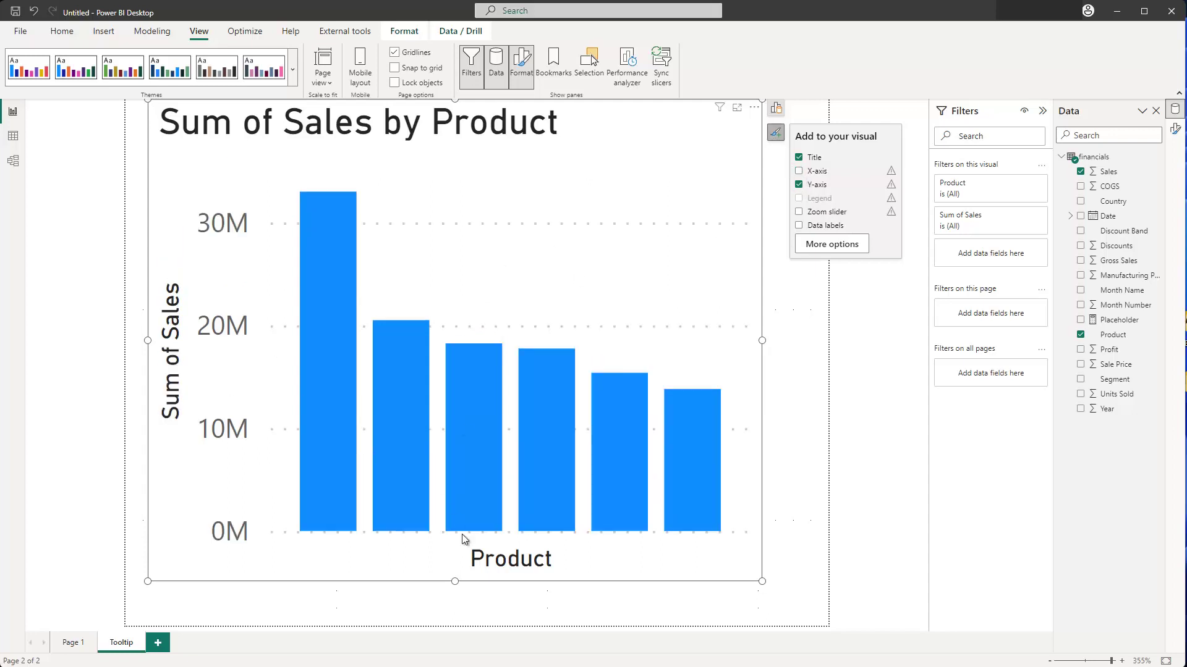
click(798, 172)
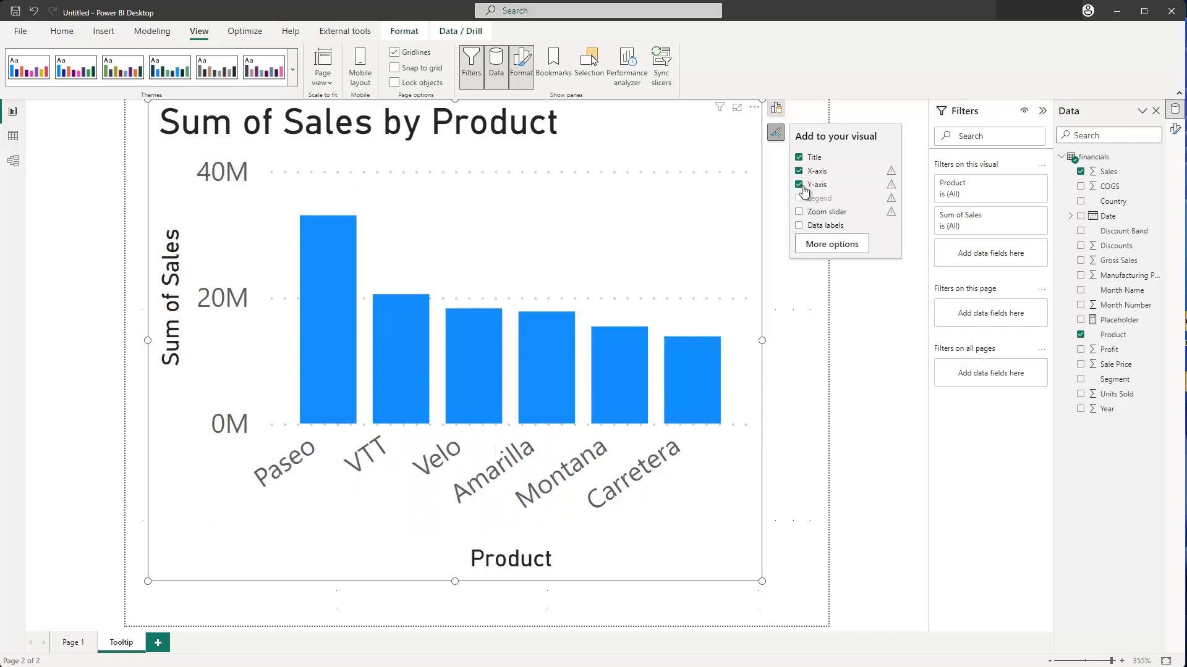
click(798, 157)
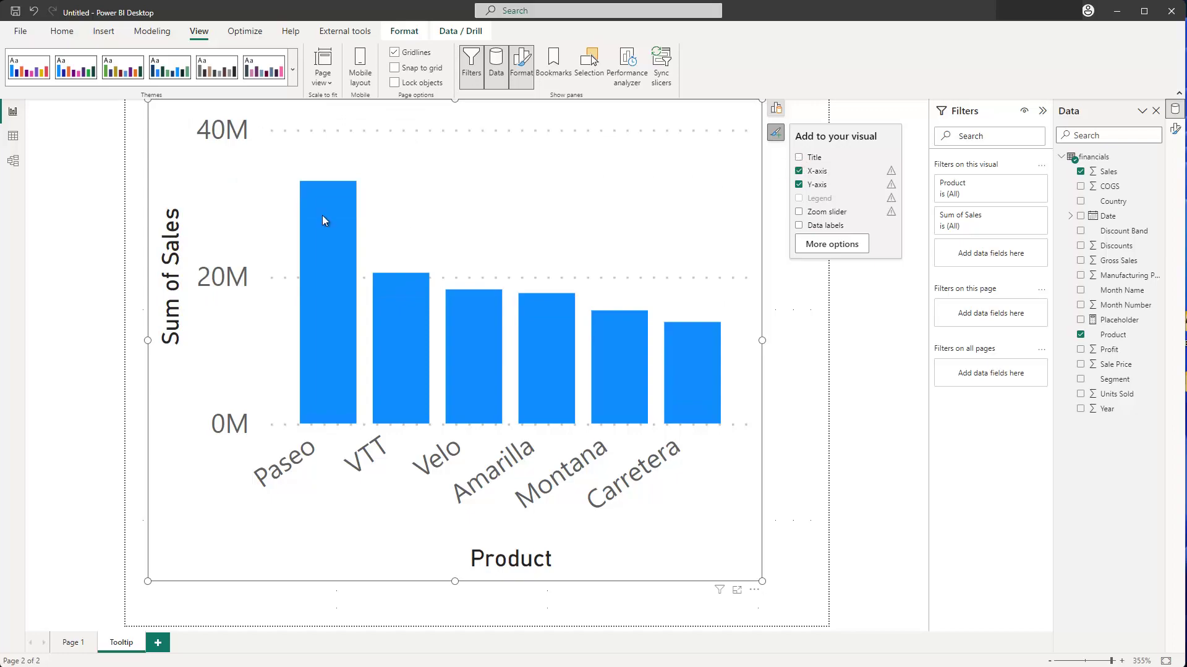
click(832, 244)
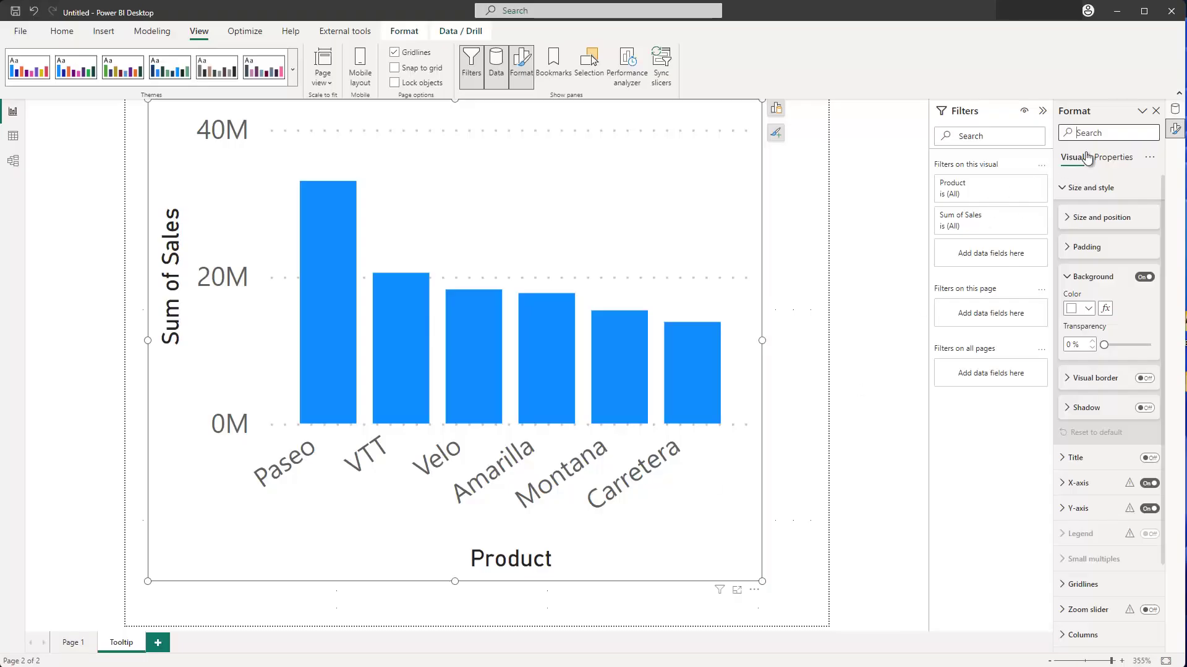
Step: Switch off the Product x-axis title via the Format pane's 'Title' search
click(1080, 133)
text(Title)
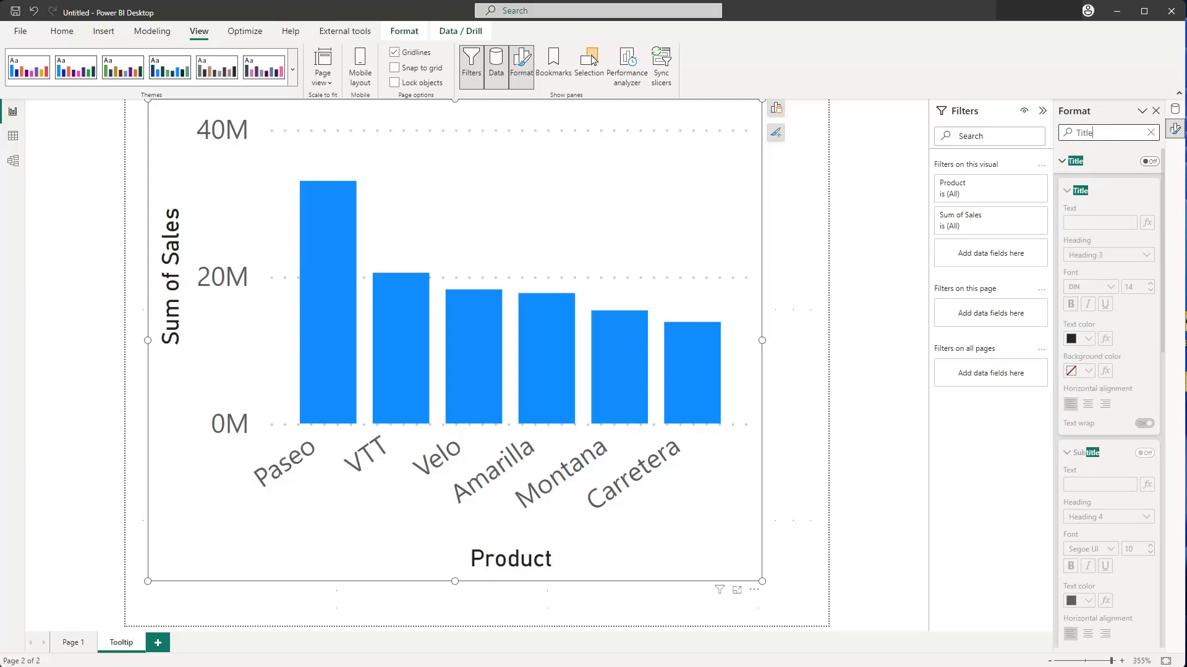
scroll(1126, 243, down, 4)
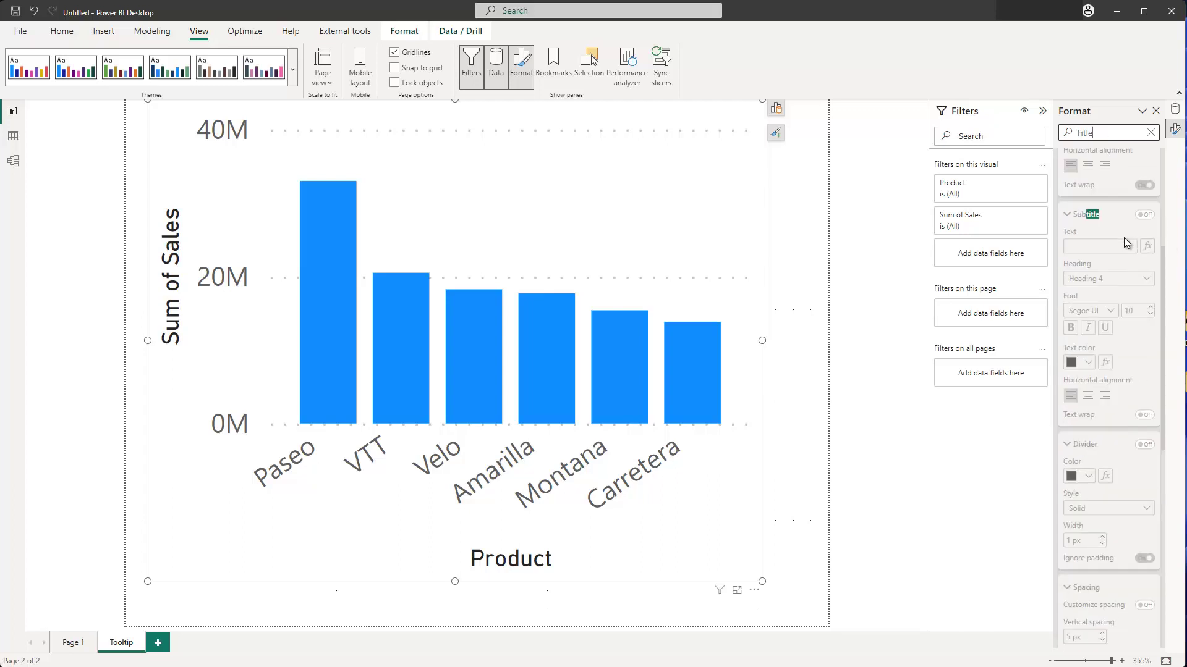
scroll(1126, 254, down, 5)
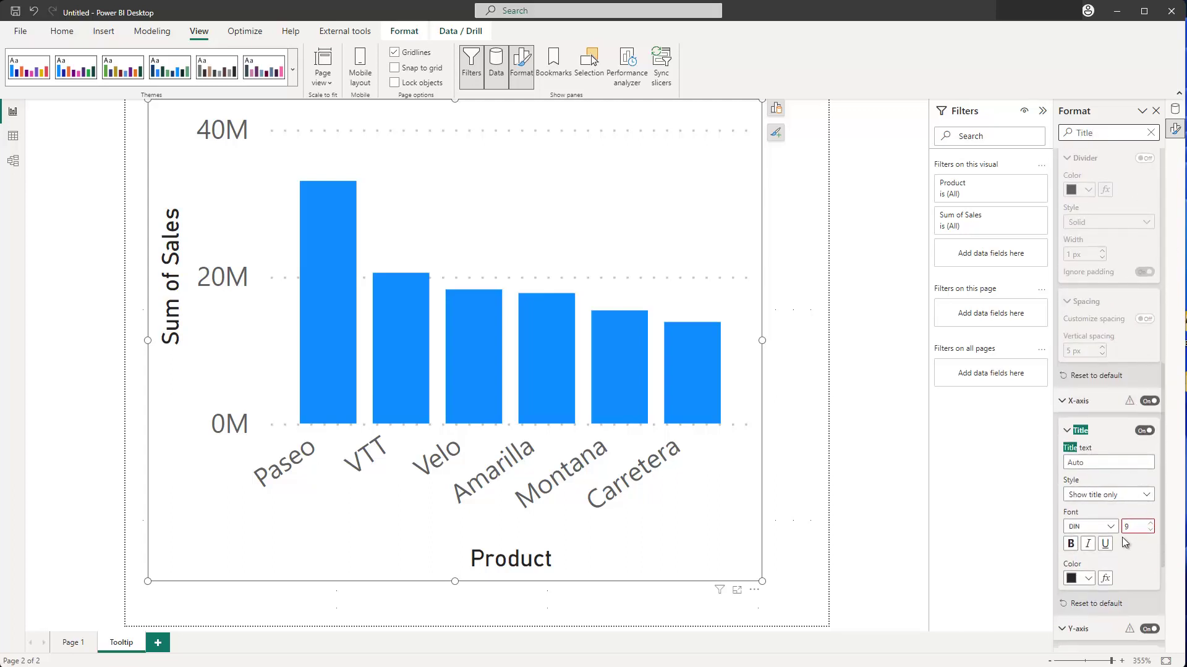
click(1145, 431)
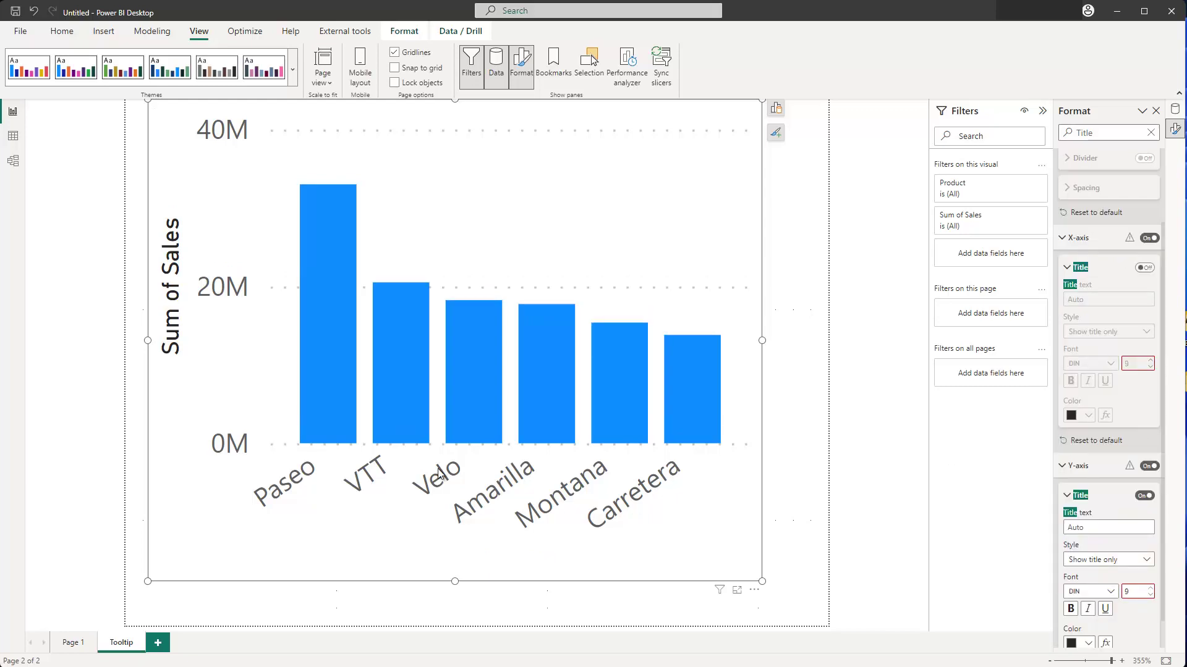
Step: Resize the bar chart to fill the whole Tooltip page, out to its left edge
click(780, 382)
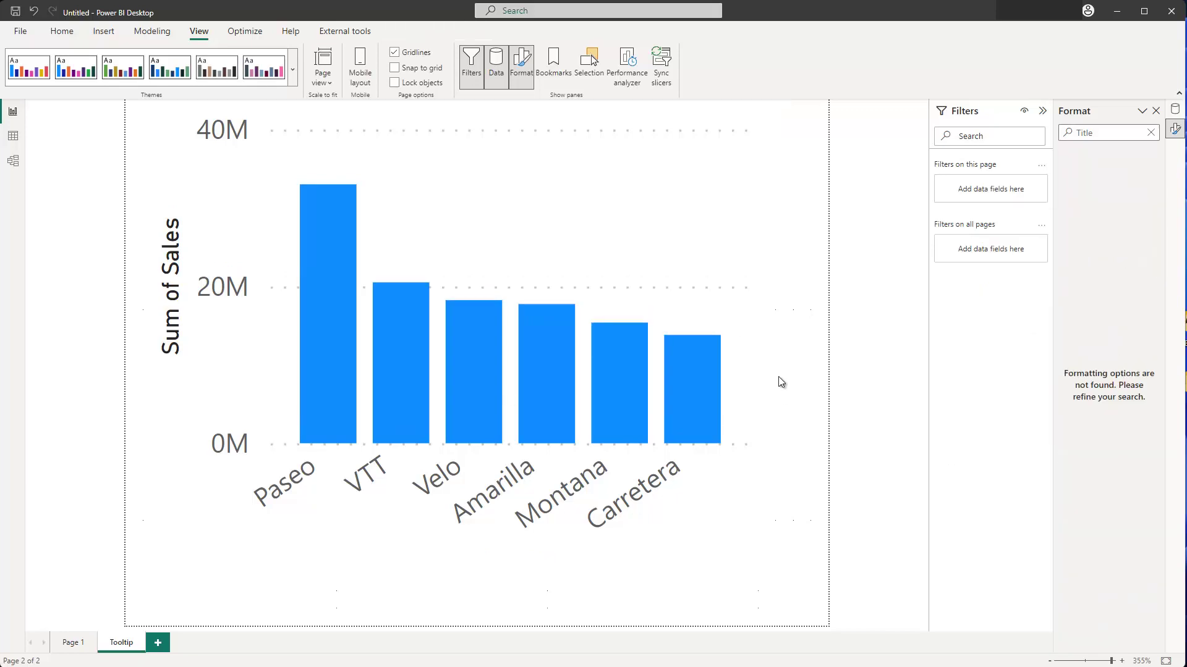
click(636, 205)
drag(759, 579, 829, 627)
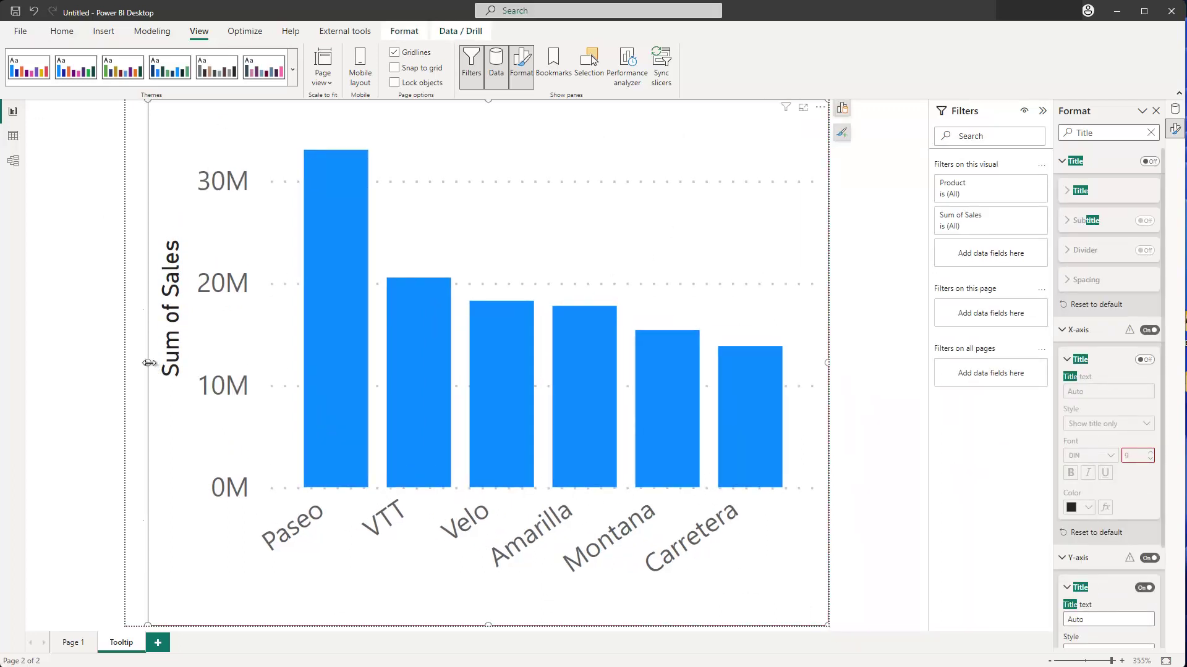
drag(147, 363, 126, 363)
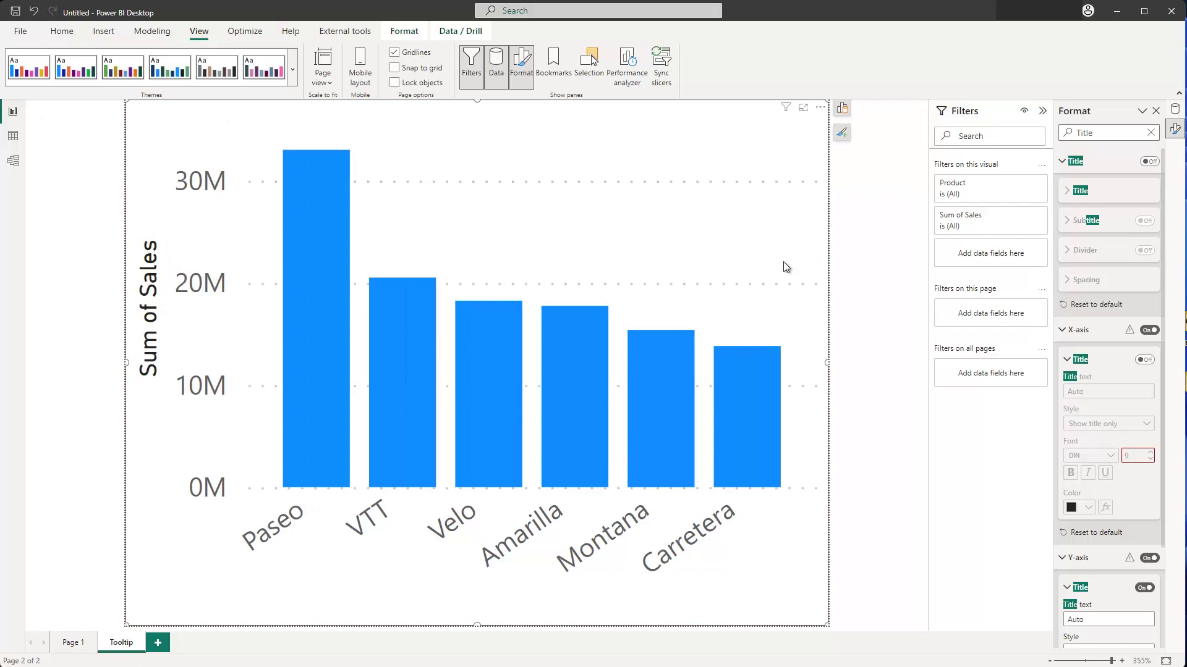
Step: On Page 1, set the question-mark visual's tooltip page to 'Tooltip' via the 'Tool' format search
click(72, 645)
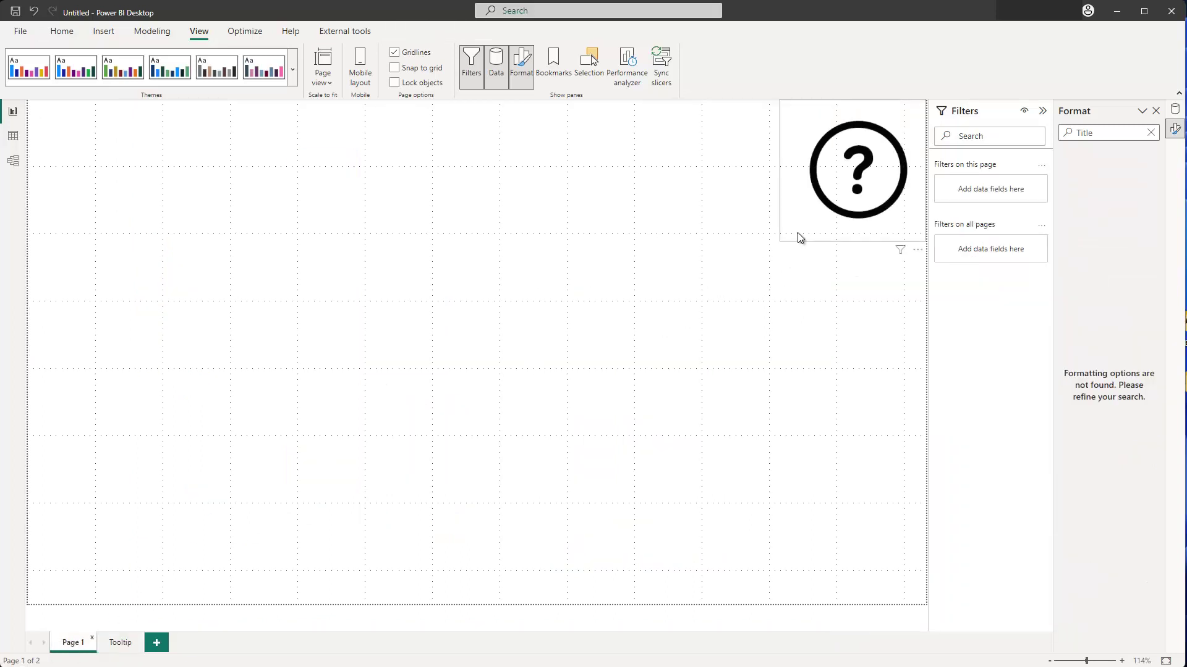
click(802, 225)
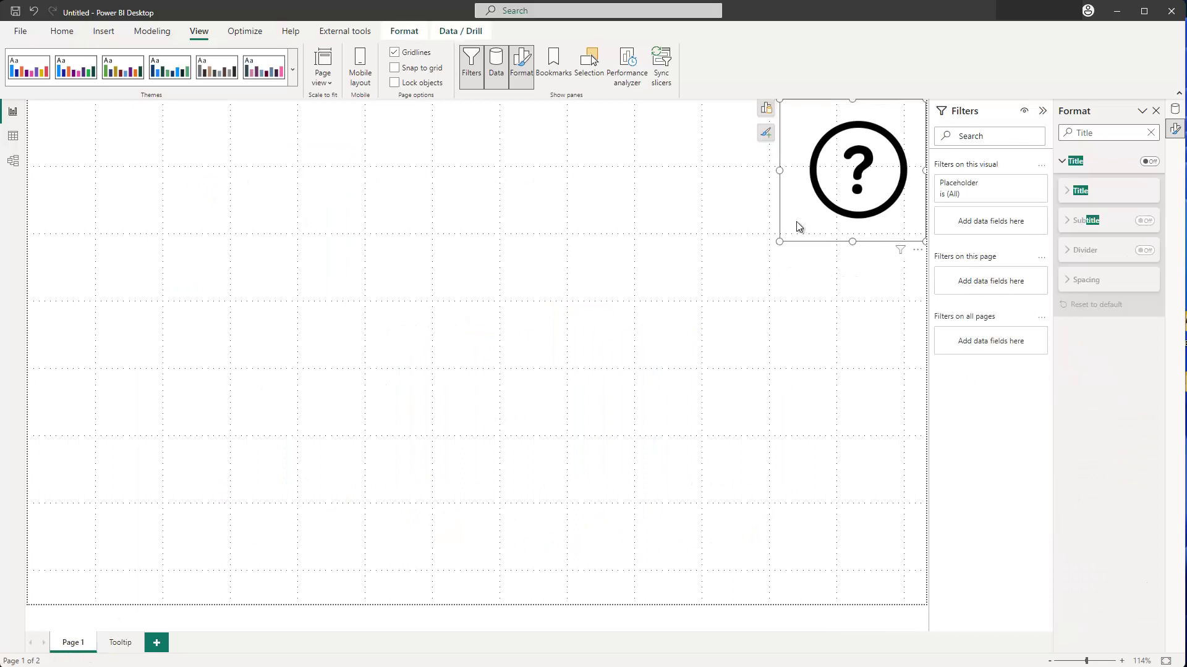
click(1150, 132)
text(Tool)
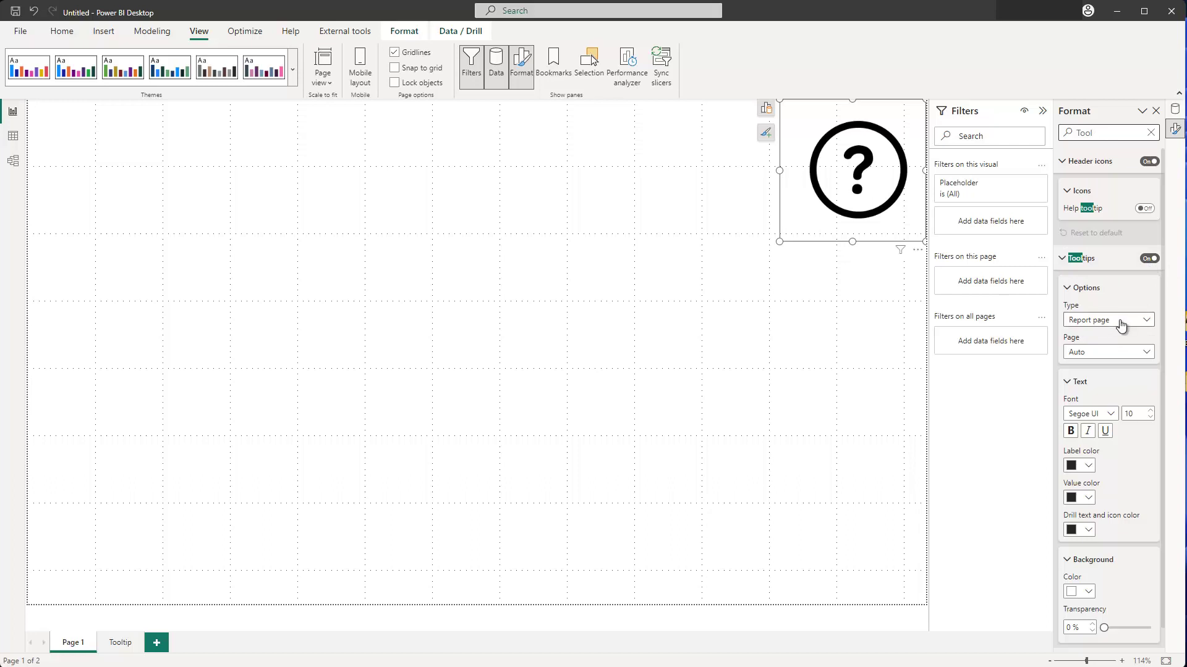
click(1130, 352)
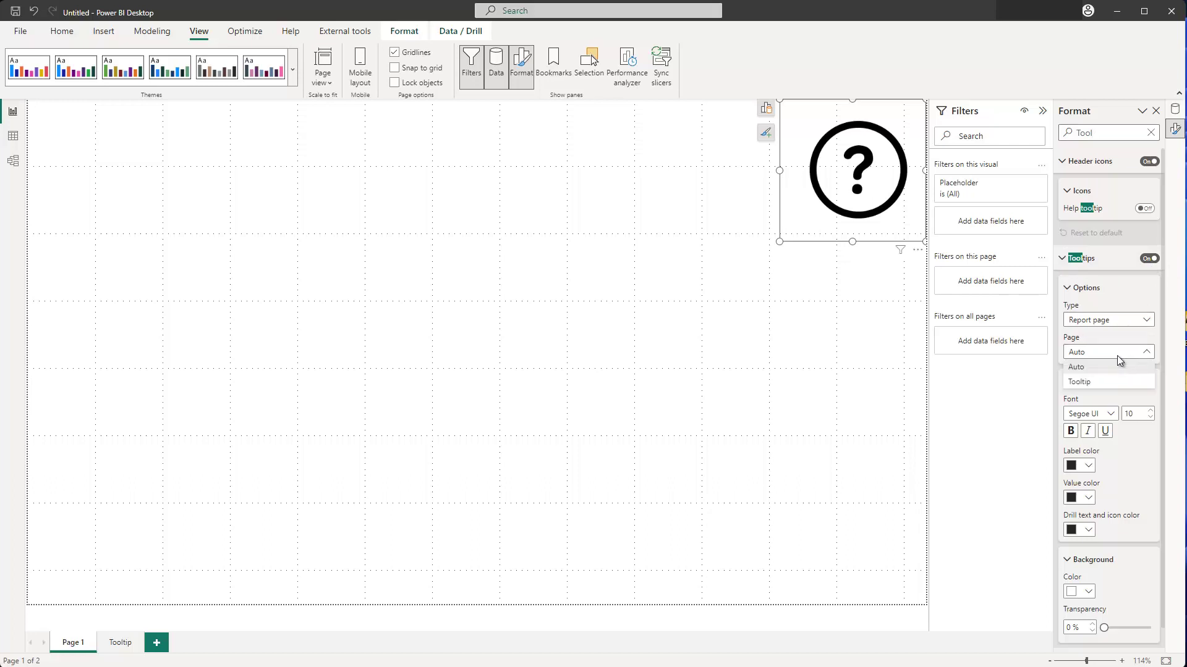
click(1089, 383)
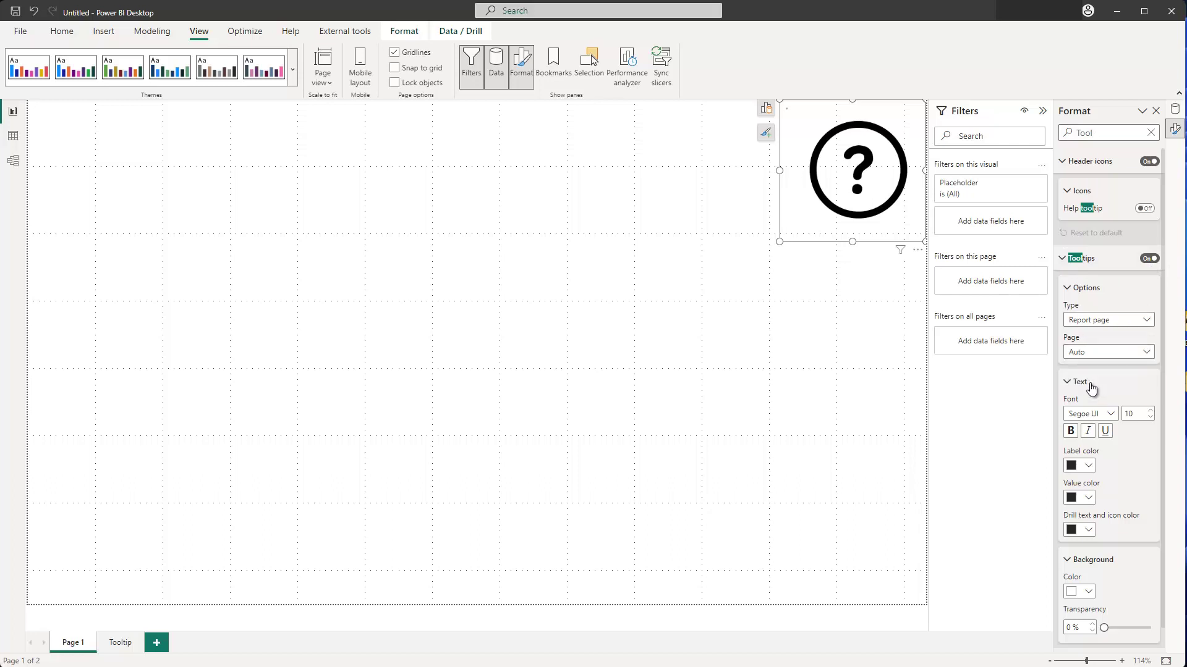
click(665, 362)
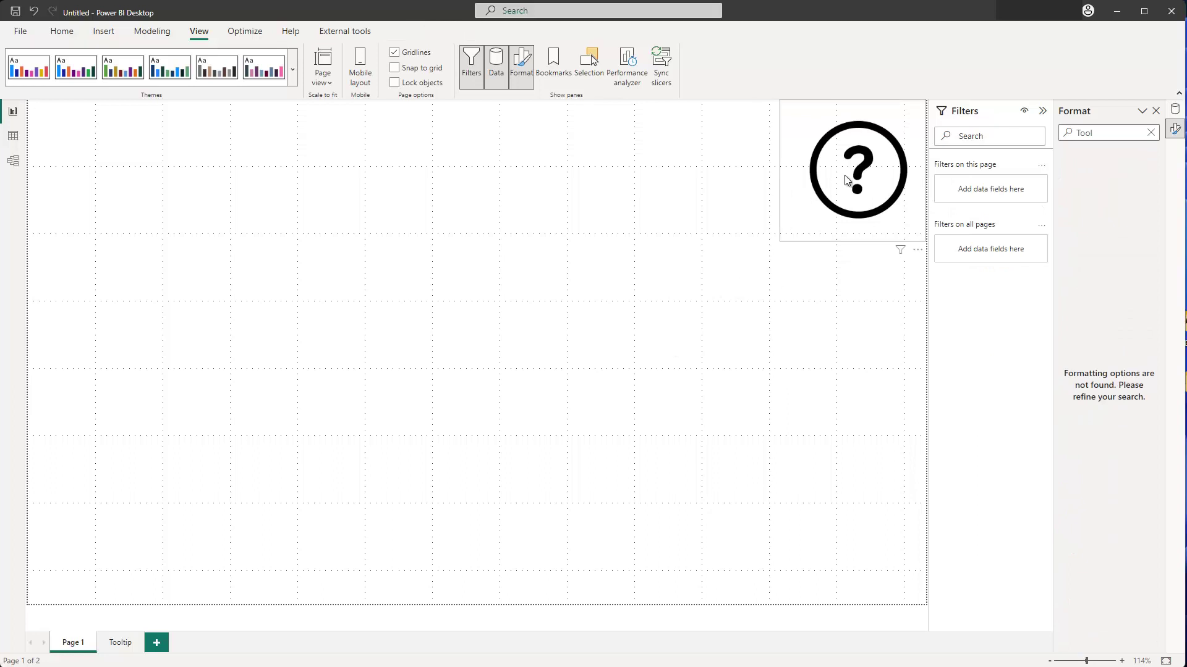
Step: Preview the Sum of Sales by Product tooltip over the question-mark icon on Page 1
mouse_move(847, 179)
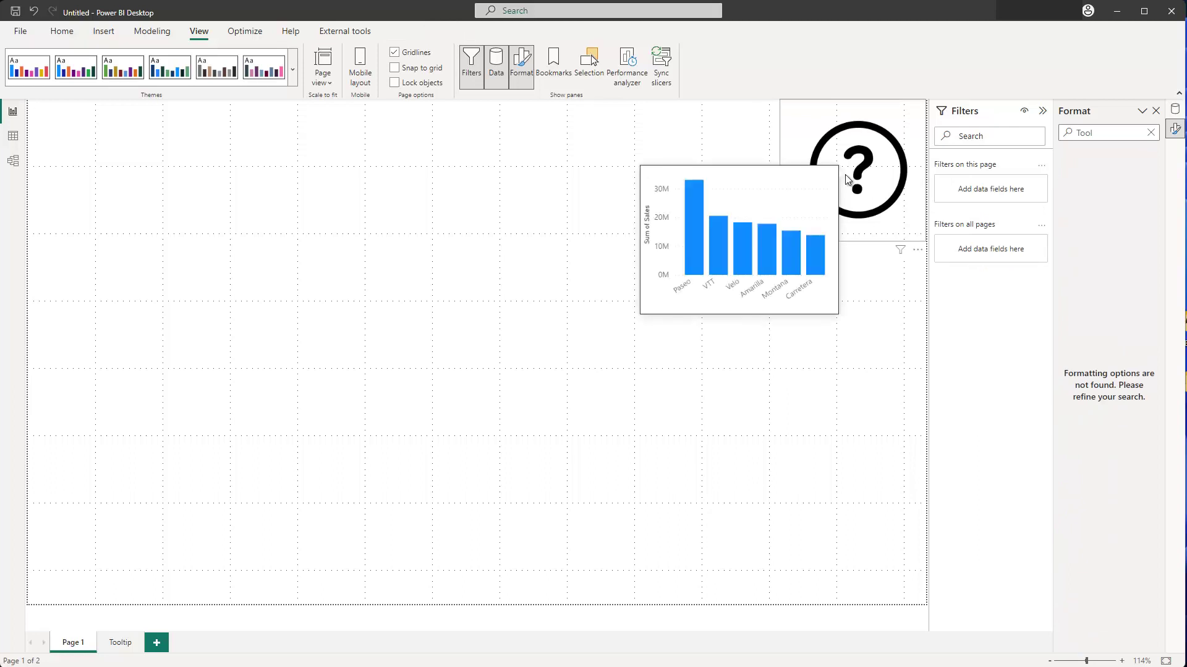